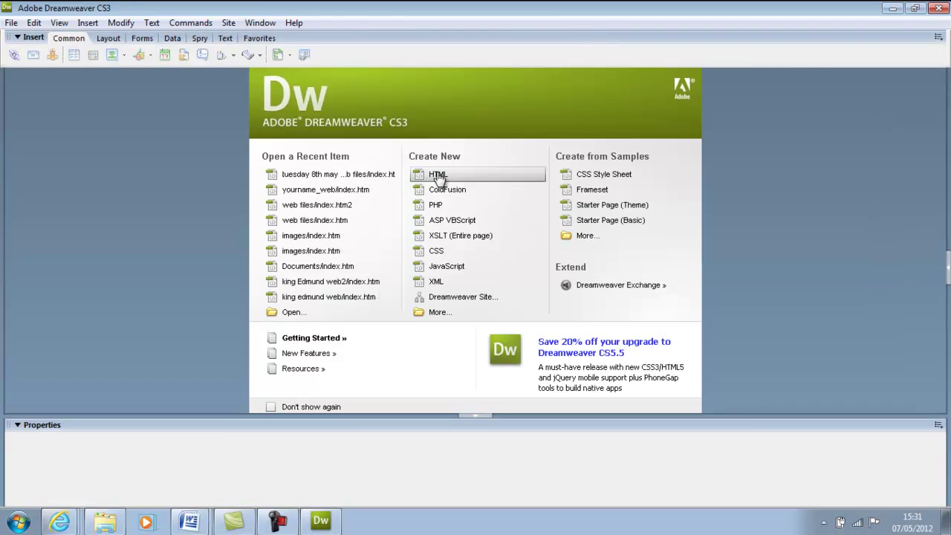
- Create a blank HTML page and start a new site definition named web_files
left_click(685, 440)
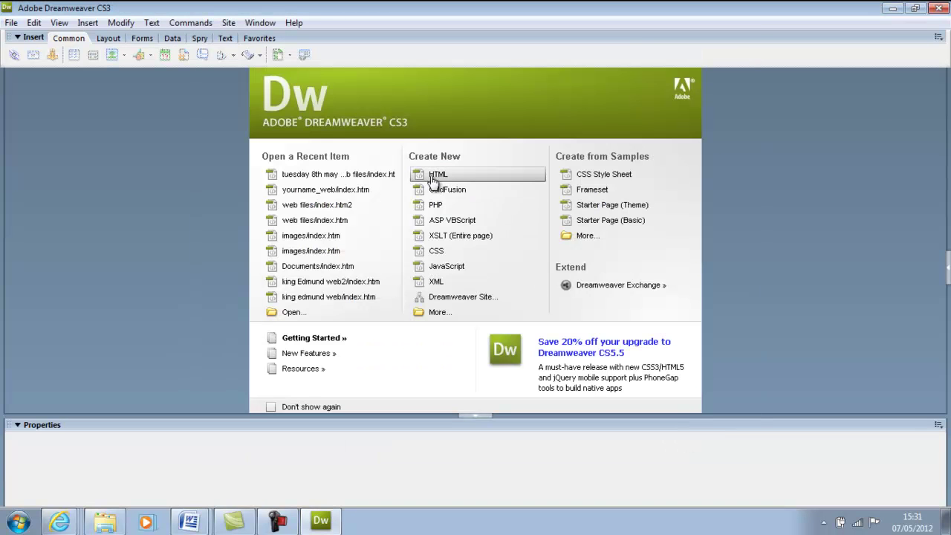
left_click(434, 182)
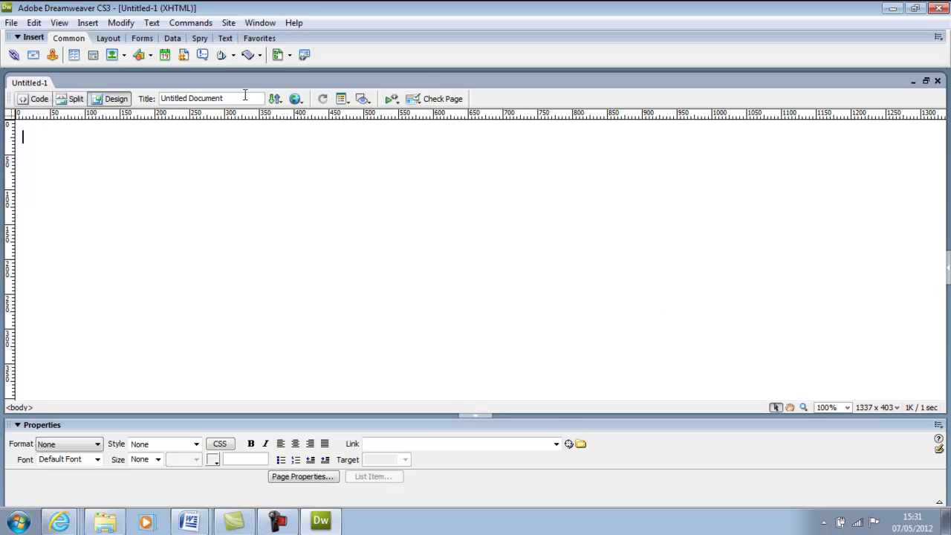
left_click(228, 23)
left_click(239, 38)
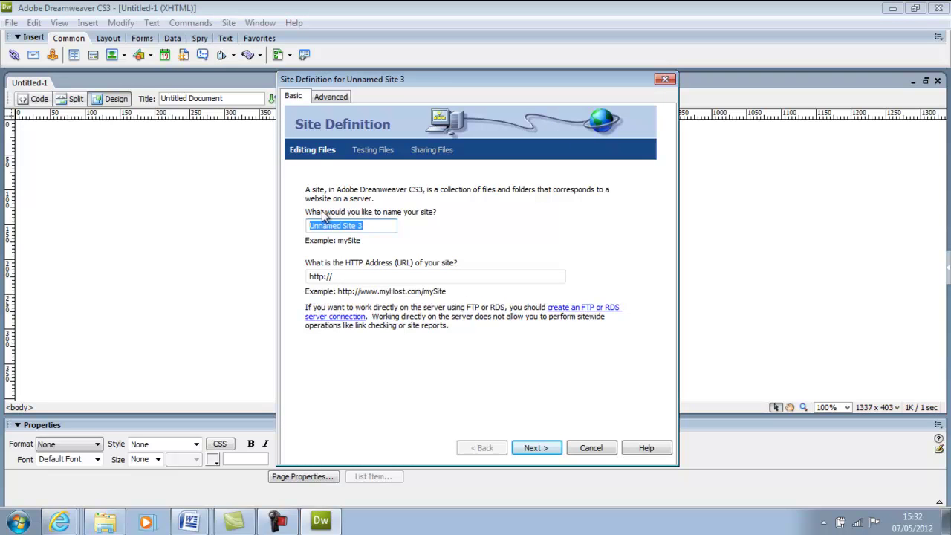
key("BackSpace")
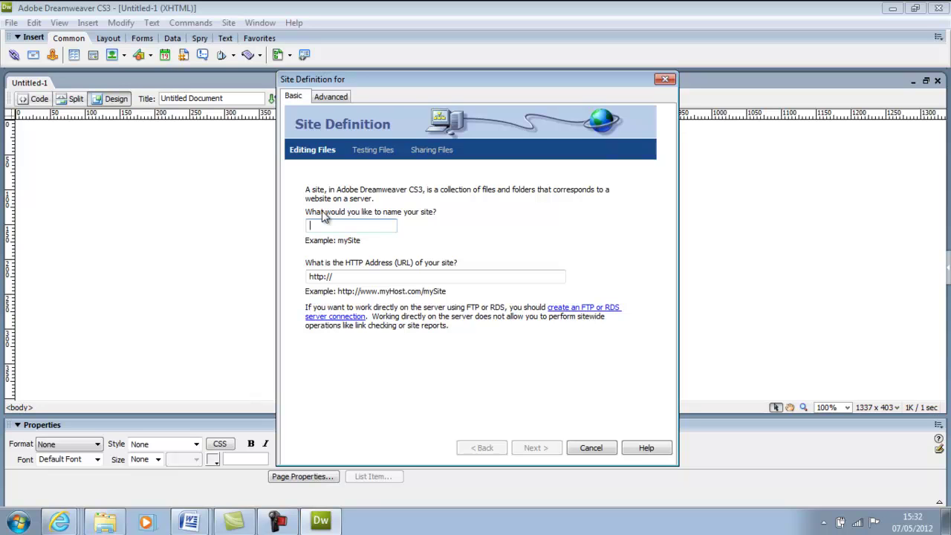
type("web")
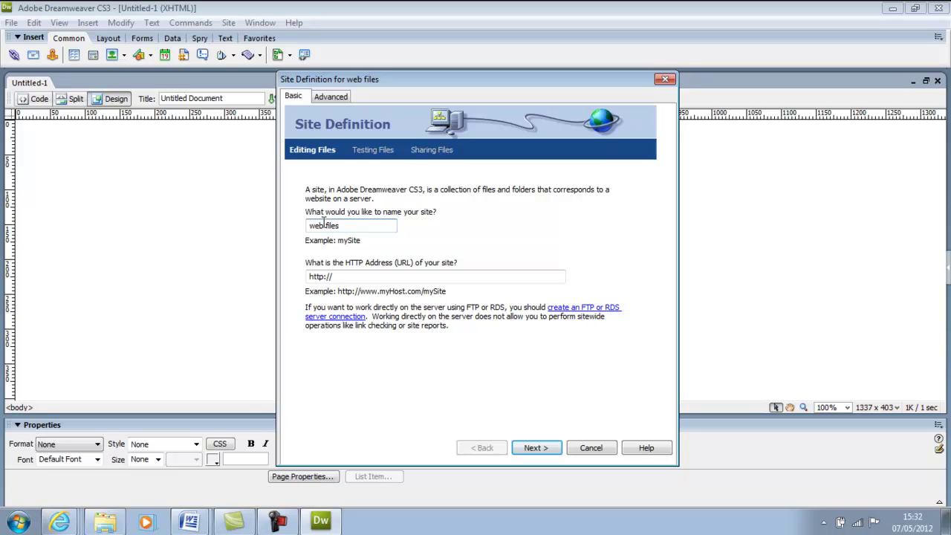
type("_")
key("Delete")
left_click(538, 449)
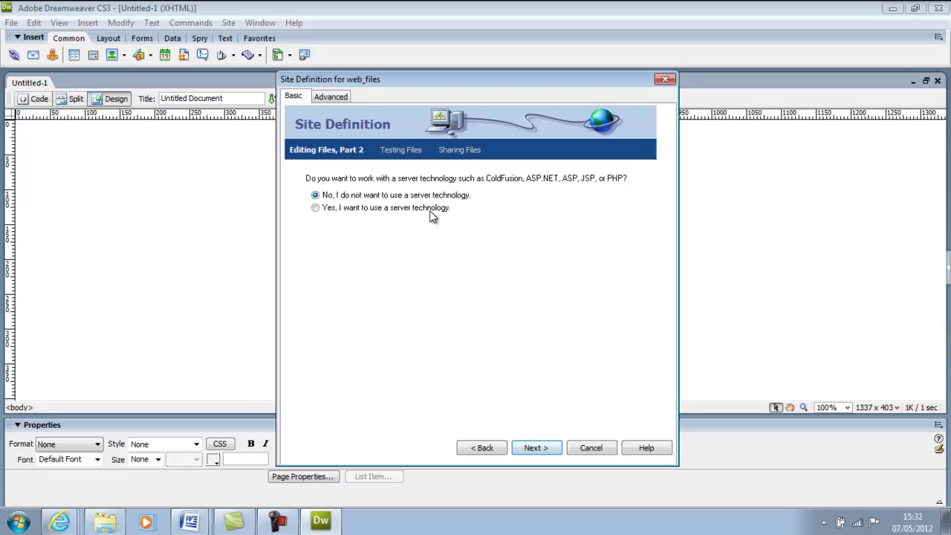
- Set the site to use no server technology and to edit local copies stored in the desktop folder web_files
left_click(519, 449)
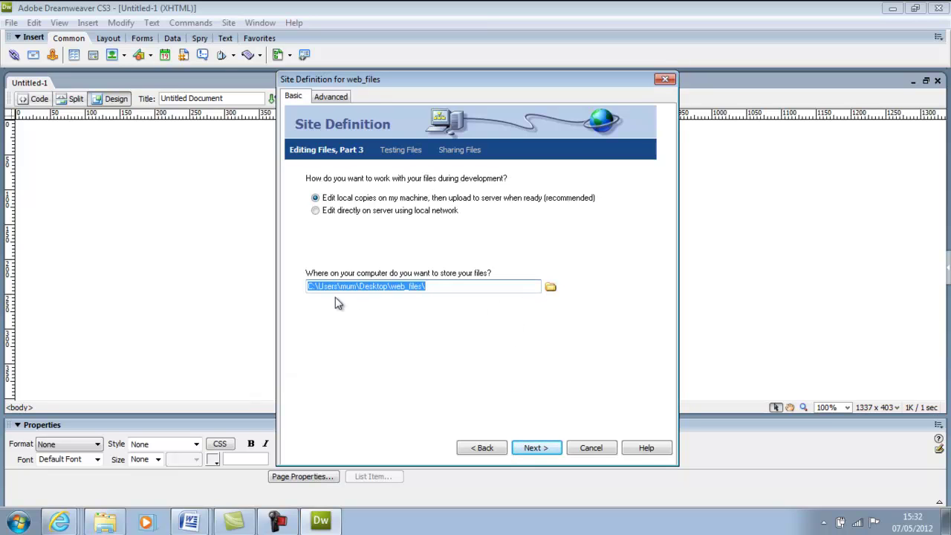
left_click(547, 449)
left_click(525, 327)
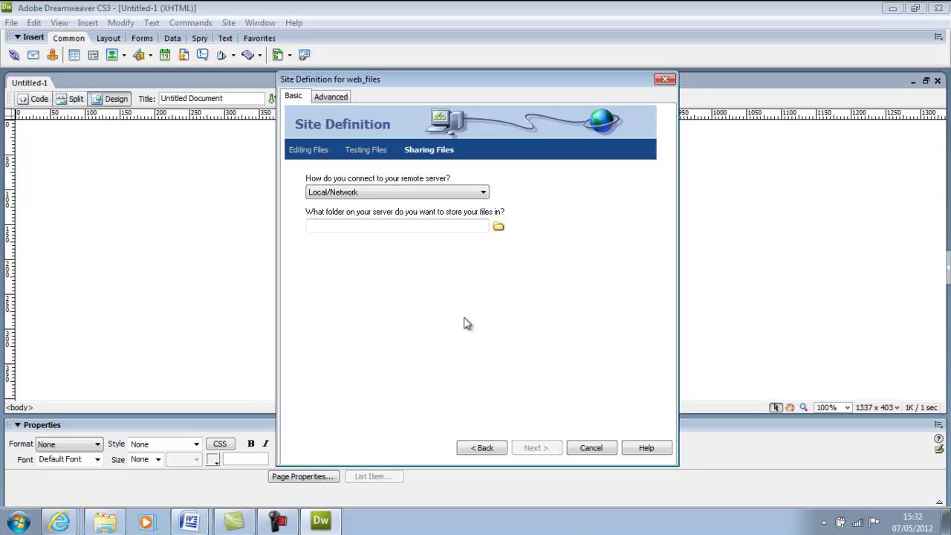
- Set the site's remote server connection to None and complete the site definition
left_click(438, 192)
left_click(429, 208)
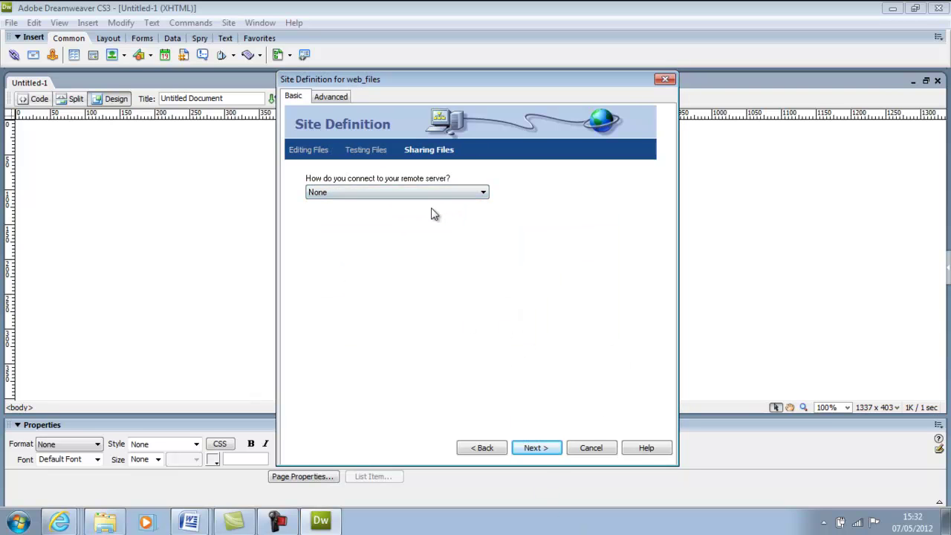
left_click(534, 450)
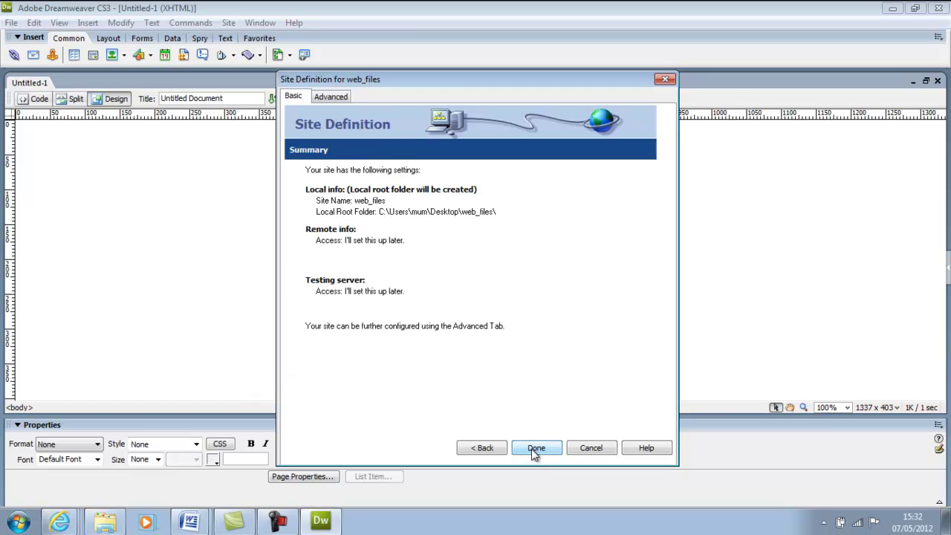
left_click(536, 449)
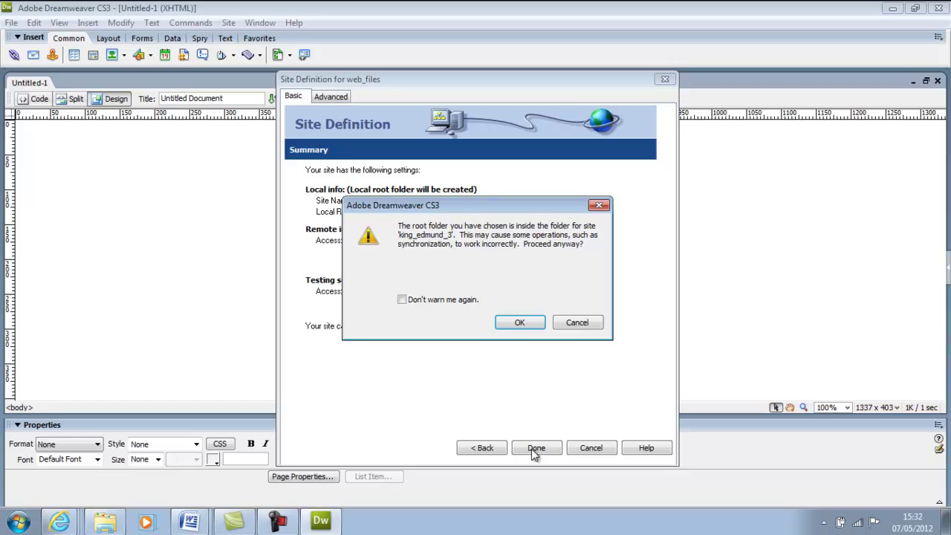
left_click(505, 328)
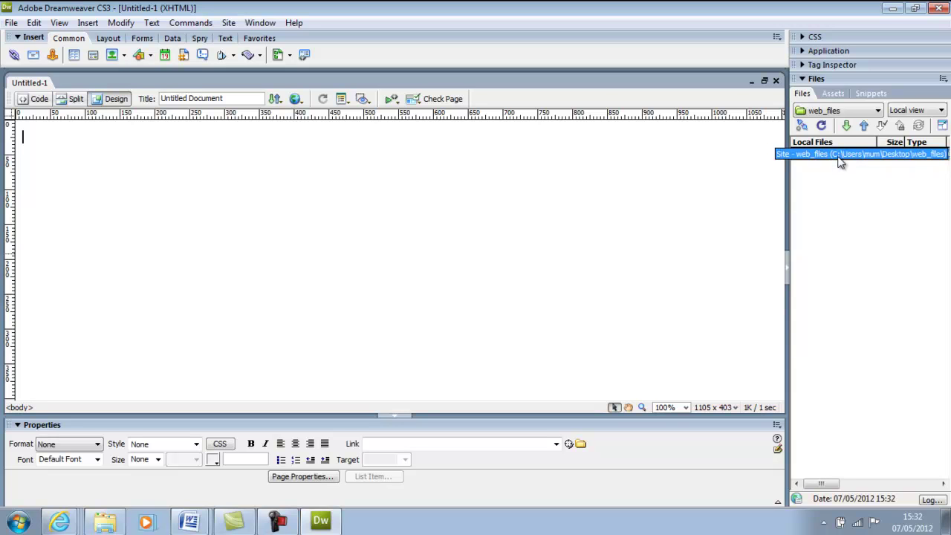
- Save the blank page as index.htm in the web_files site folder
left_click(12, 23)
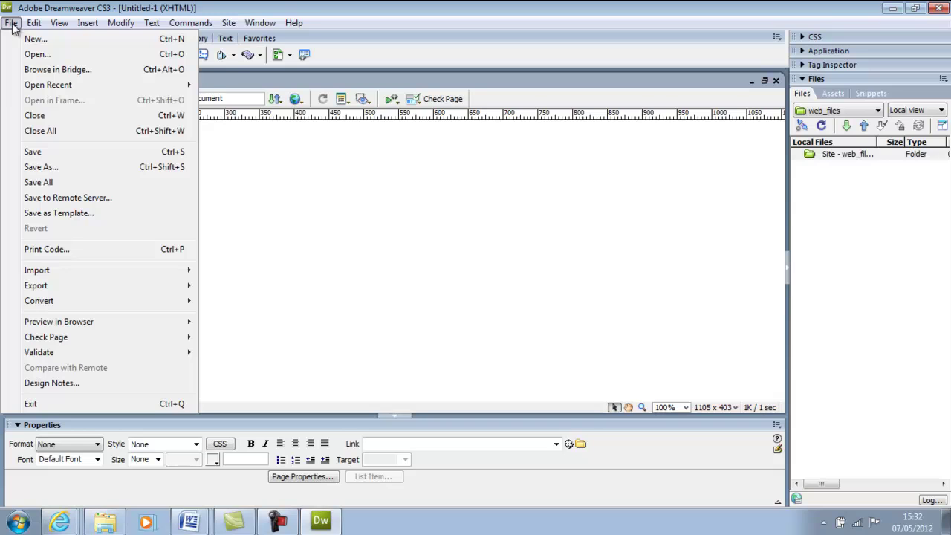
left_click(44, 168)
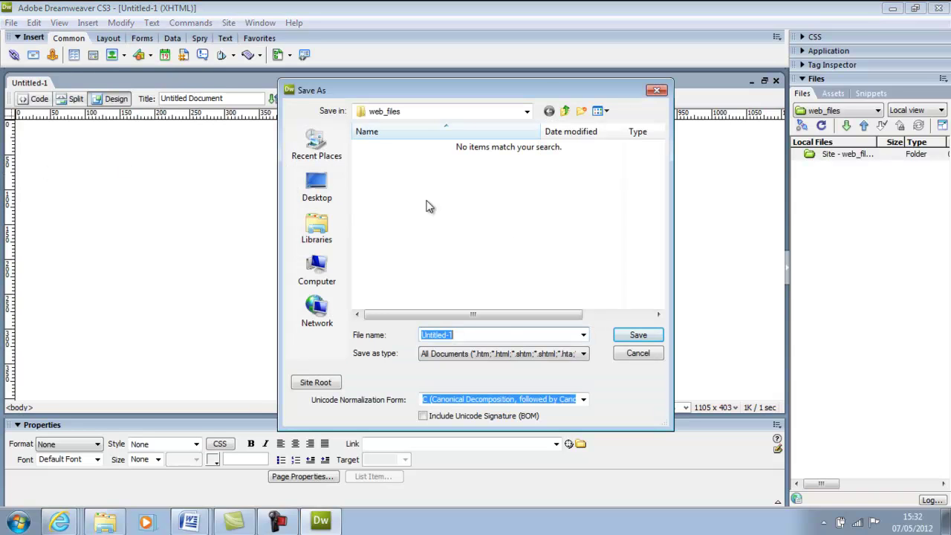
left_click(504, 336)
left_click(636, 337)
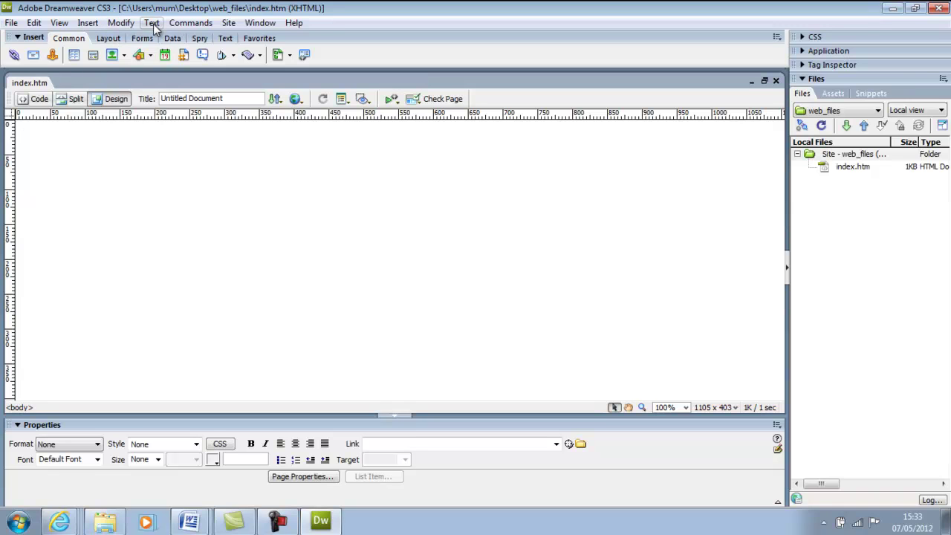
- Insert a table of 12 rows and 7 columns, 100 percent wide with border 0 and left header, and stretch its height down the page
left_click(75, 56)
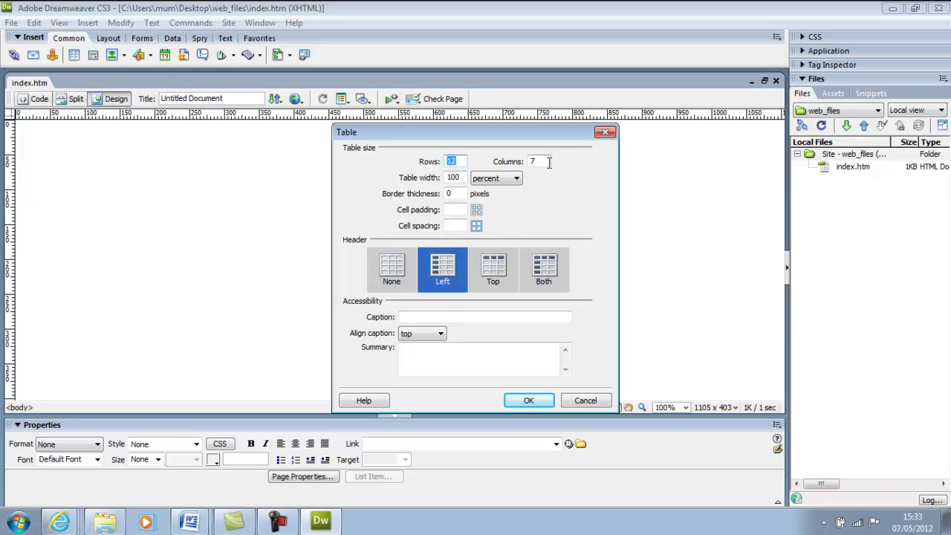
left_click(526, 402)
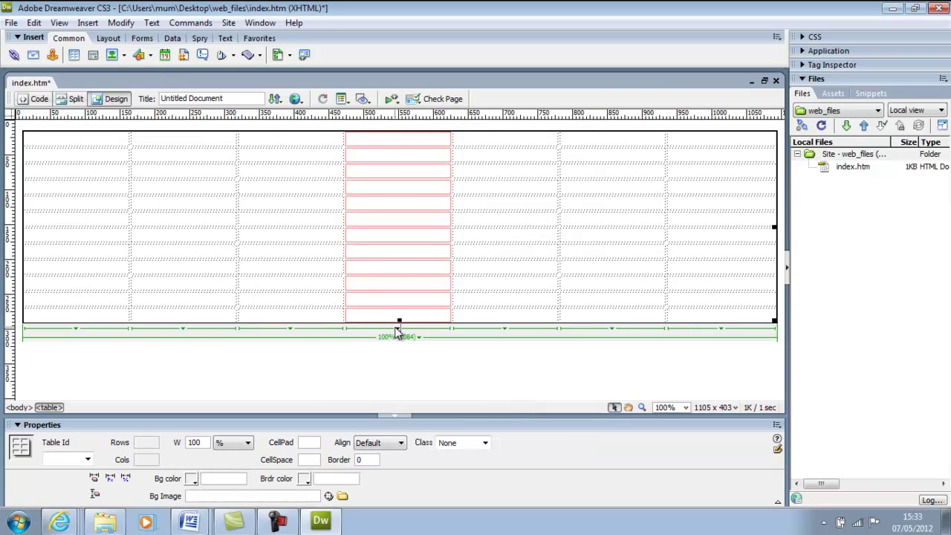
left_click_drag(399, 318, 405, 405)
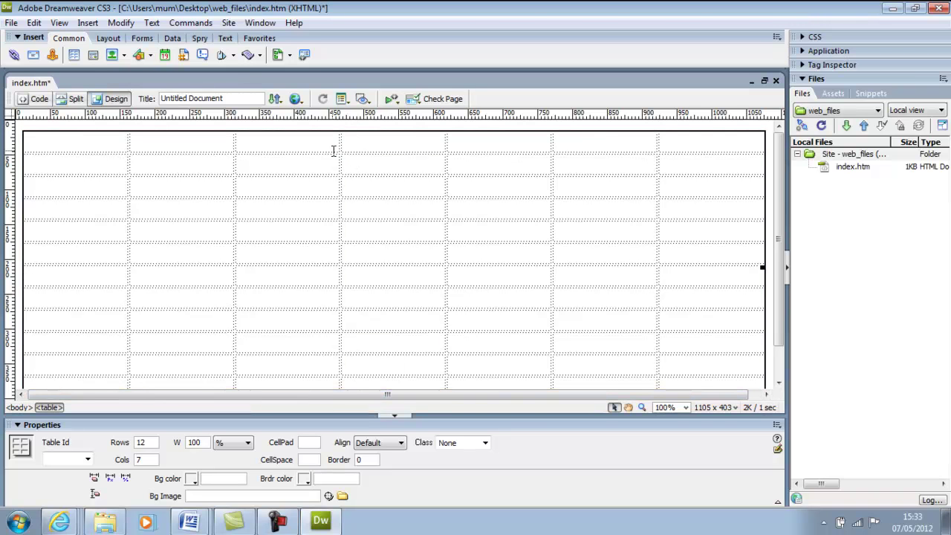
- Make the table's top row about 100 px tall and merge its cells in columns 2 to 6
left_click_drag(328, 196, 327, 201)
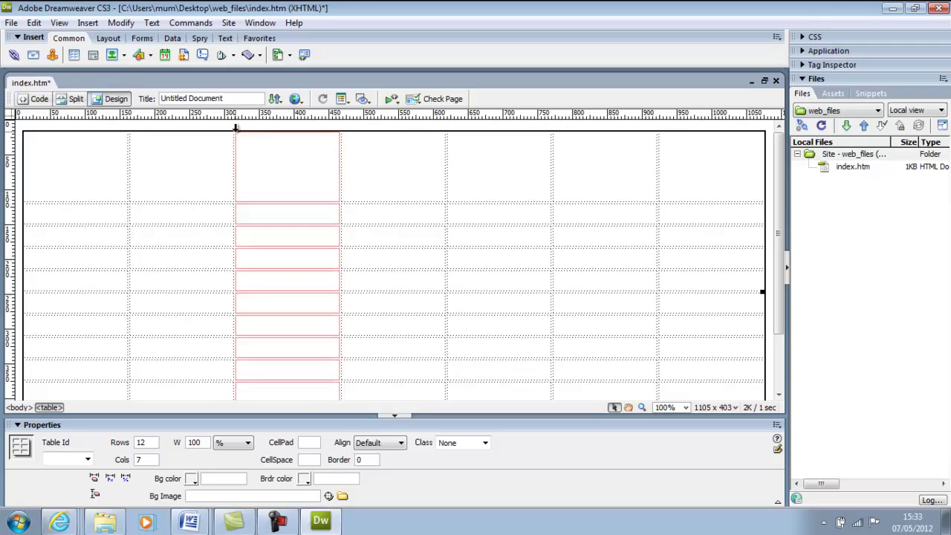
left_click_drag(235, 150, 563, 195)
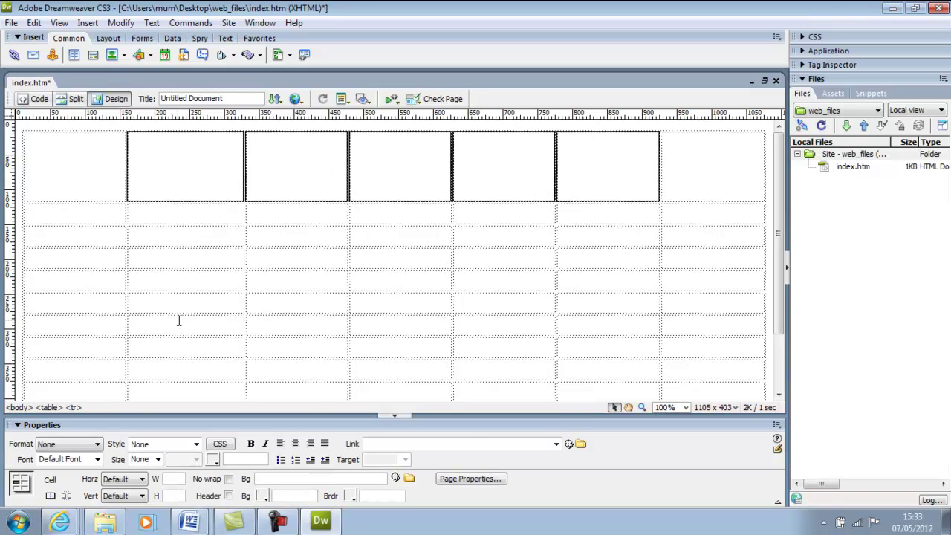
left_click(50, 498)
- Merge columns 2 to 6 across rows 9 and 10, and merge columns 2 to 7 in the last row
left_click(217, 297)
scroll(292, 221, "down", 3)
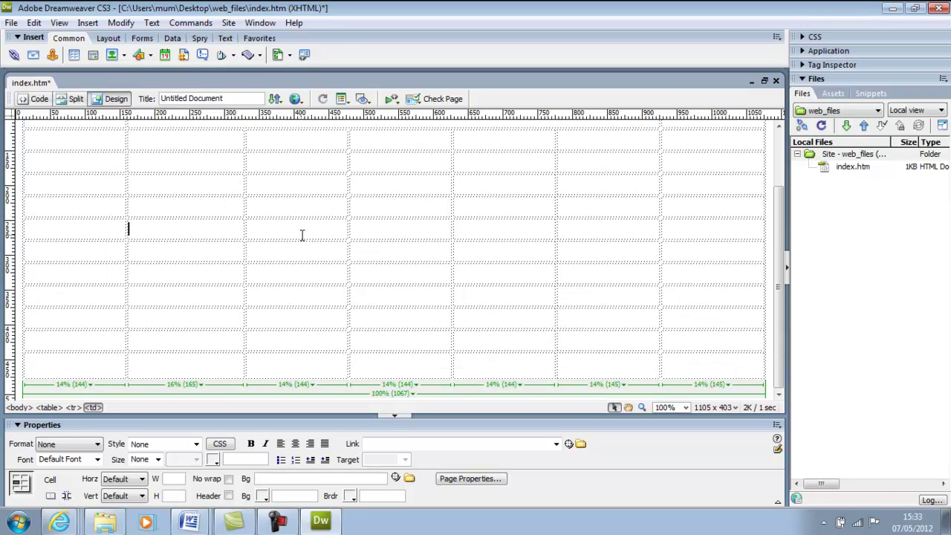
left_click(207, 292)
left_click_drag(207, 292, 569, 318)
left_click(50, 496)
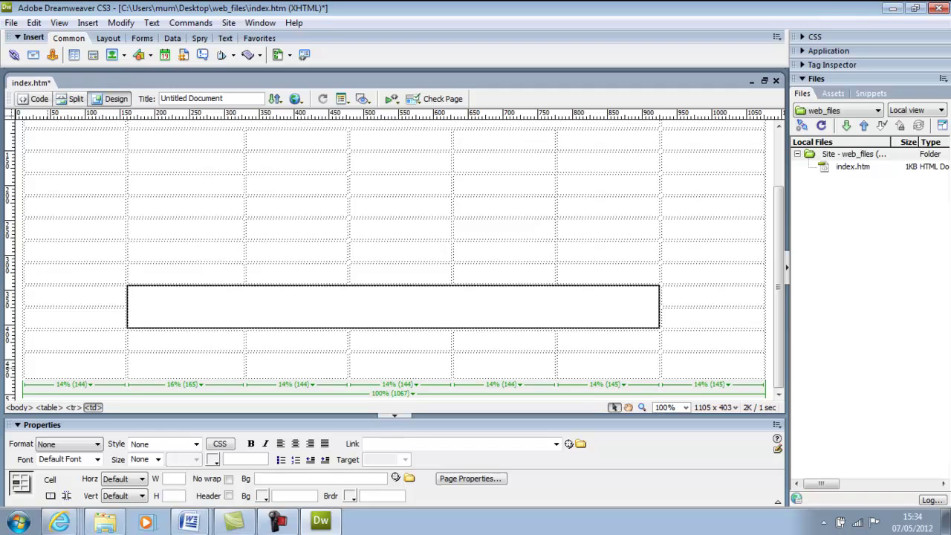
left_click_drag(205, 357, 712, 371)
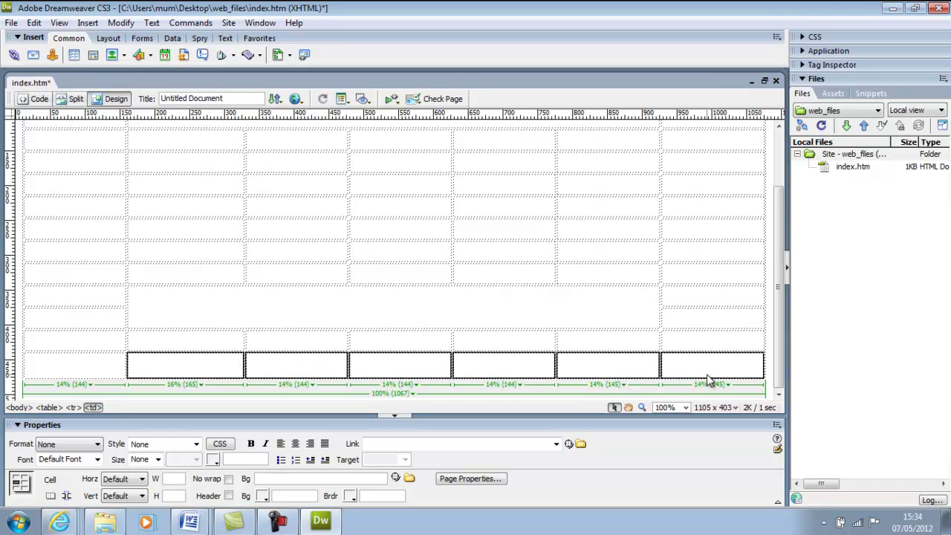
left_click(52, 497)
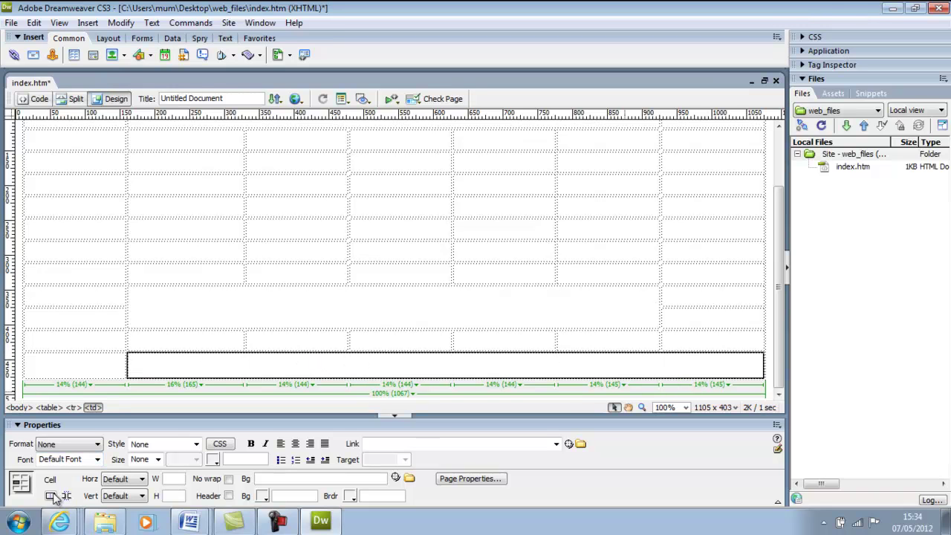
- Merge the last two columns into one cell across rows 2 and 3, and into another across rows 5 and 6
scroll(272, 238, "up", 5)
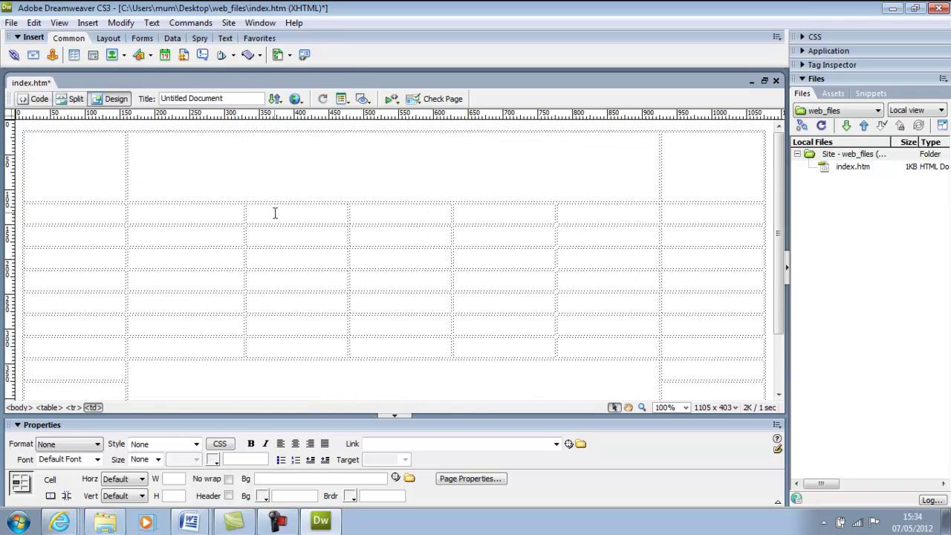
left_click_drag(614, 212, 726, 236)
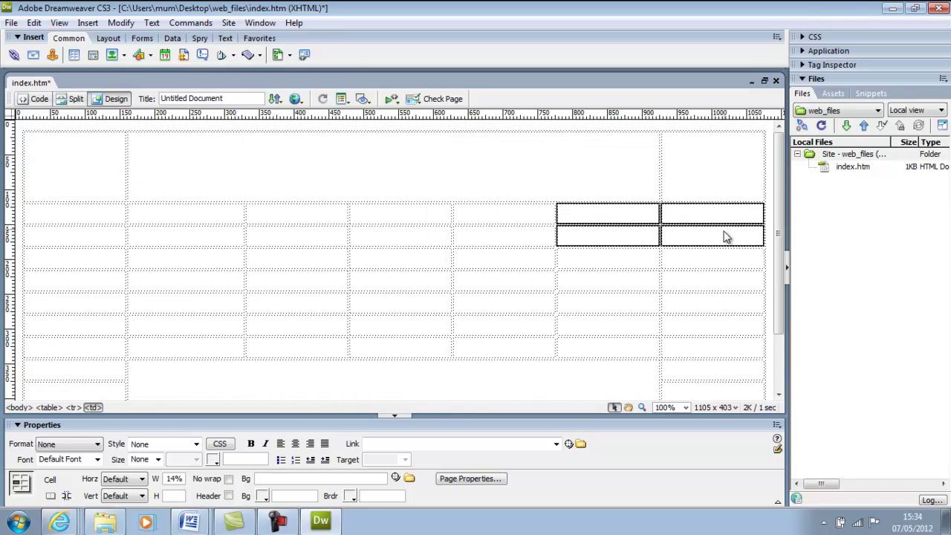
left_click(49, 499)
left_click_drag(614, 274, 713, 302)
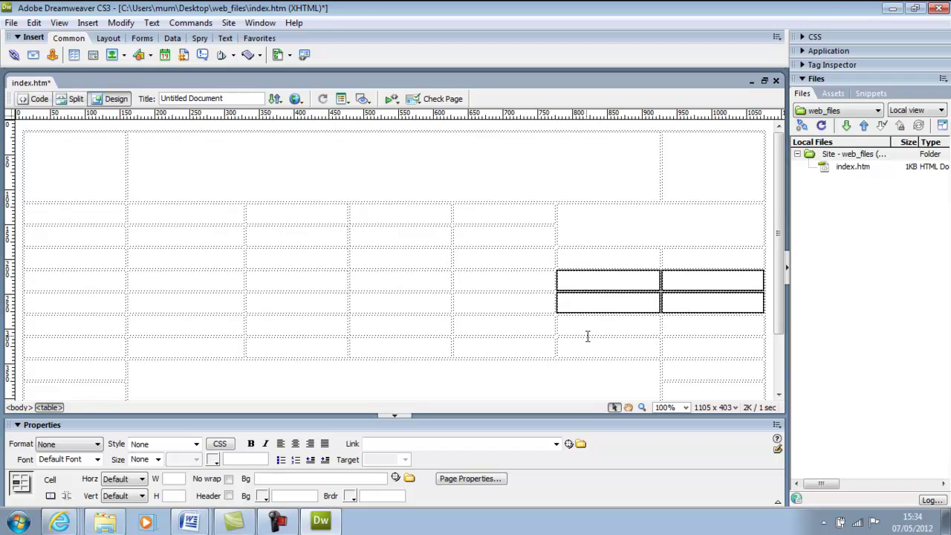
left_click(51, 495)
- Merge columns 2 and 3 into one cell across rows 5 and 6, and into another in row 2
left_click_drag(147, 277, 308, 304)
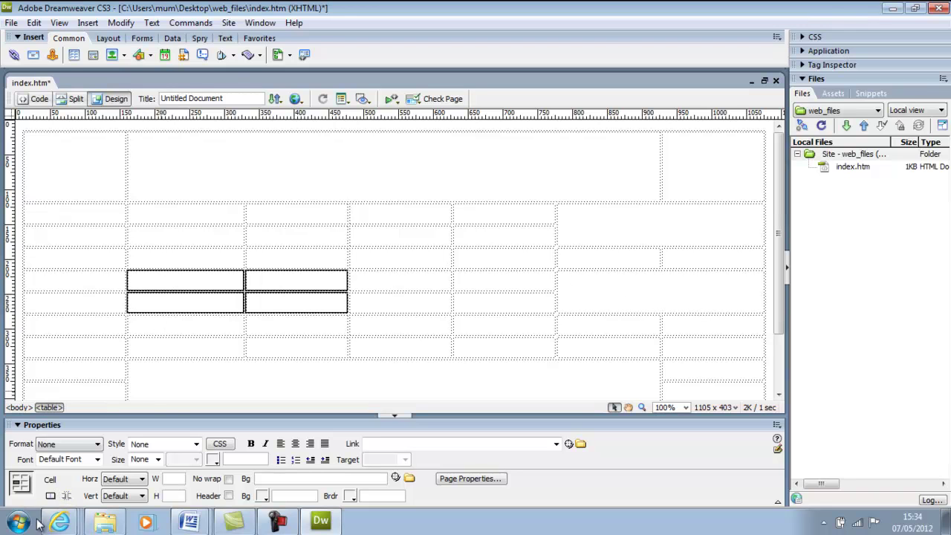
left_click(51, 495)
left_click(205, 211)
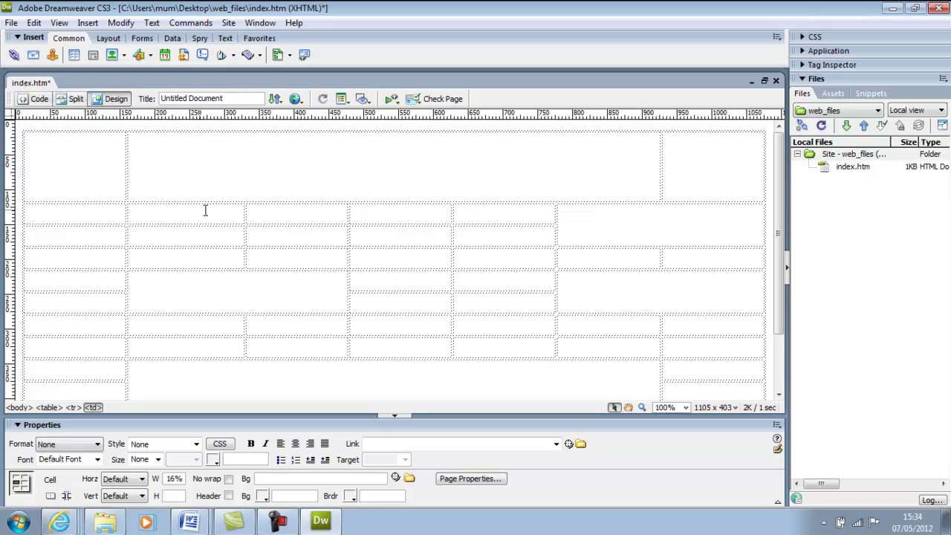
left_click(258, 207, "shift")
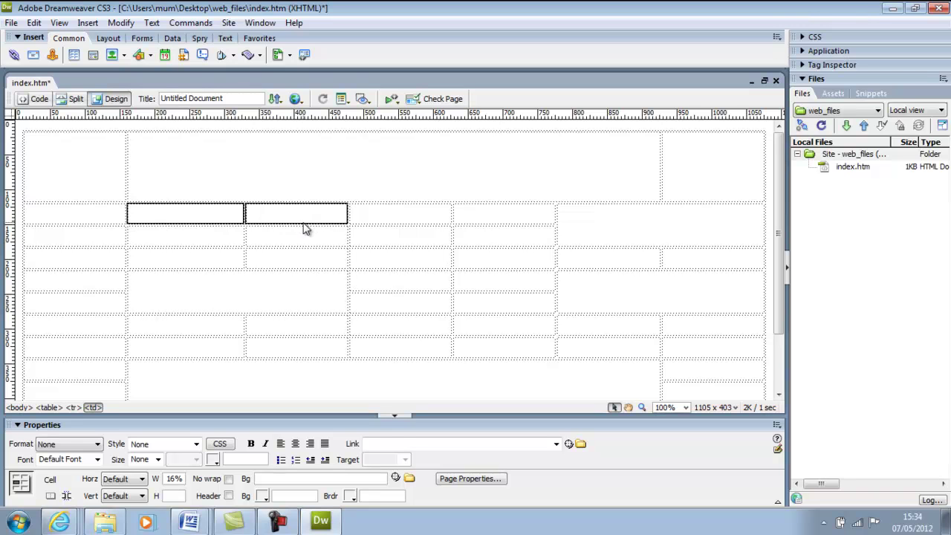
left_click(51, 496)
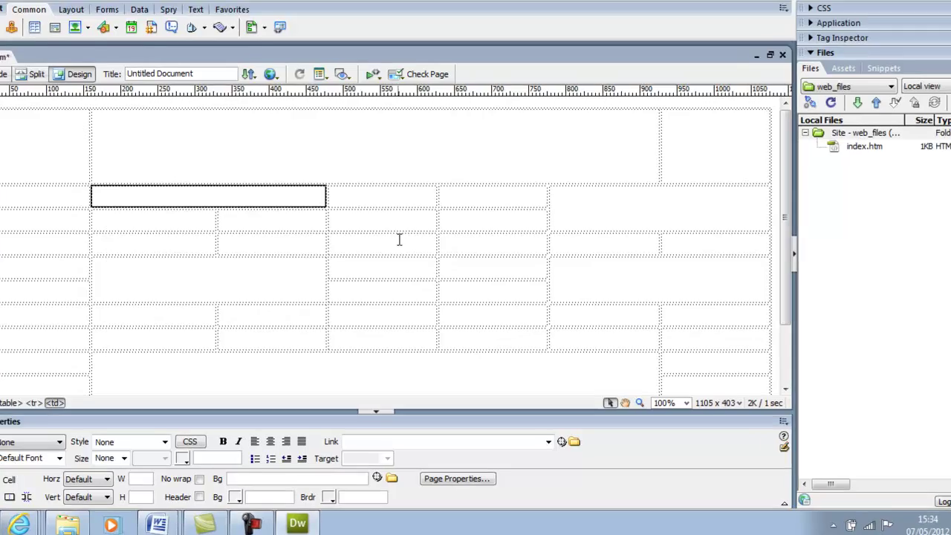
- Merge the four cells in columns 4 and 5 of rows 4 and 5
left_click_drag(417, 253, 498, 288)
key("ctrl+alt+m")
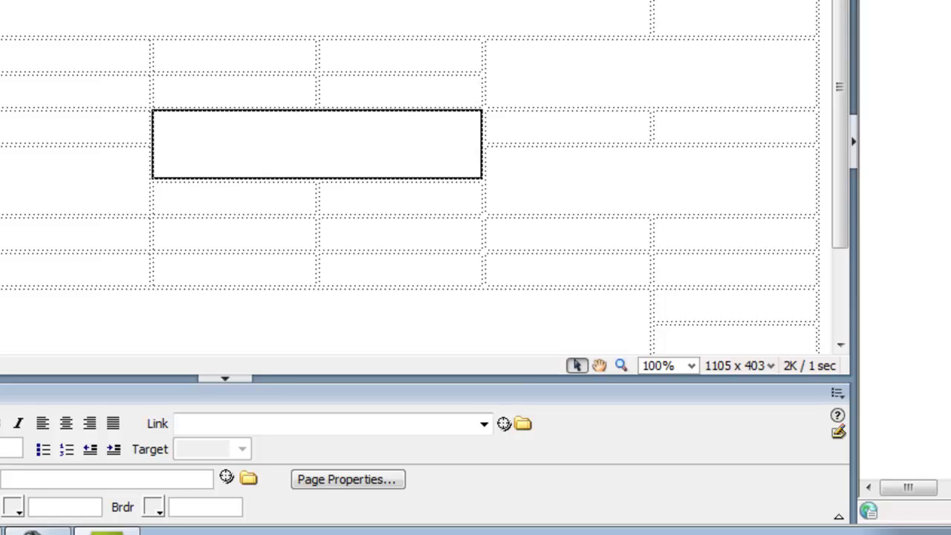
- Enter "image" as placeholder text in the first cell of the first row and copy it into that row's last cell
left_click(93, 77)
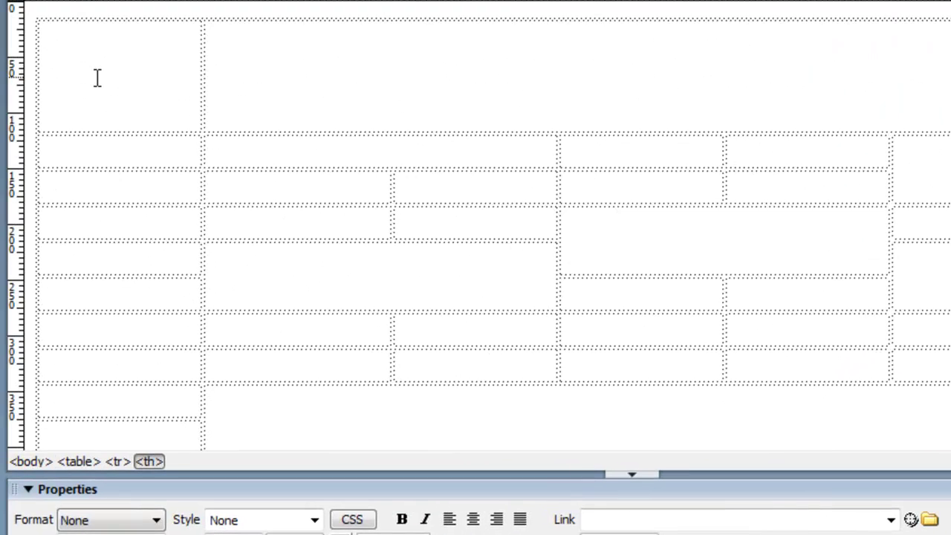
type("image")
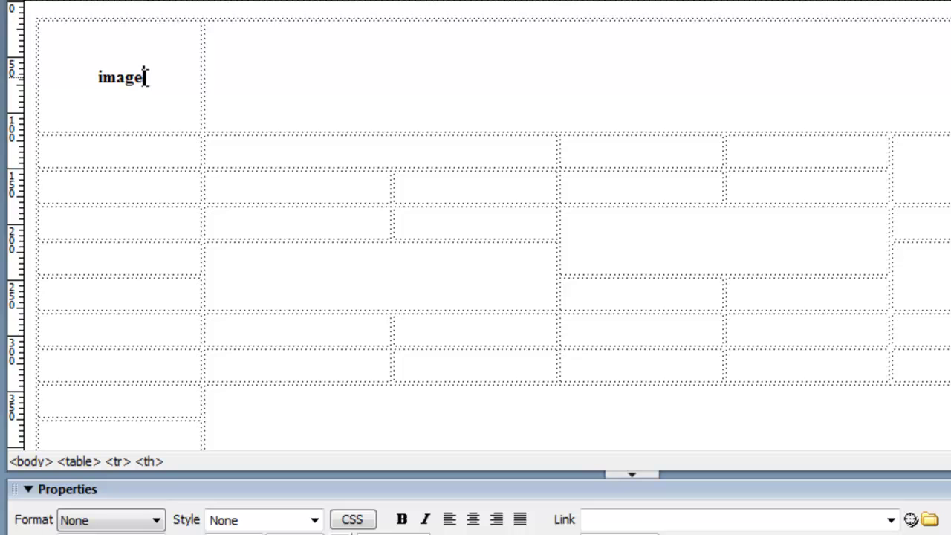
left_click_drag(146, 77, 89, 77)
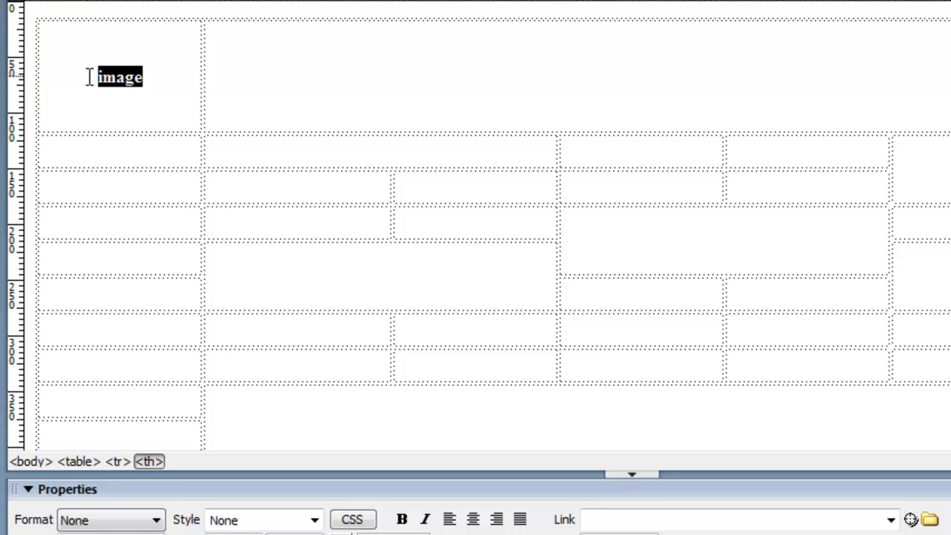
left_click(942, 54)
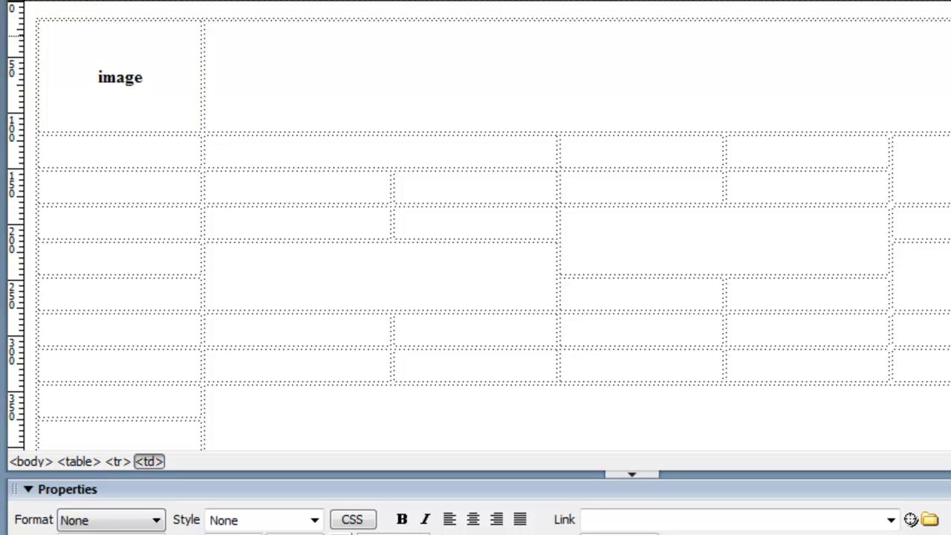
- Enter the placeholder "video" in the merged cells of rows 4–5 in the middle, rows 2–3 in the last columns, and rows 5–6 in columns 2–3
left_click(735, 230)
type("video")
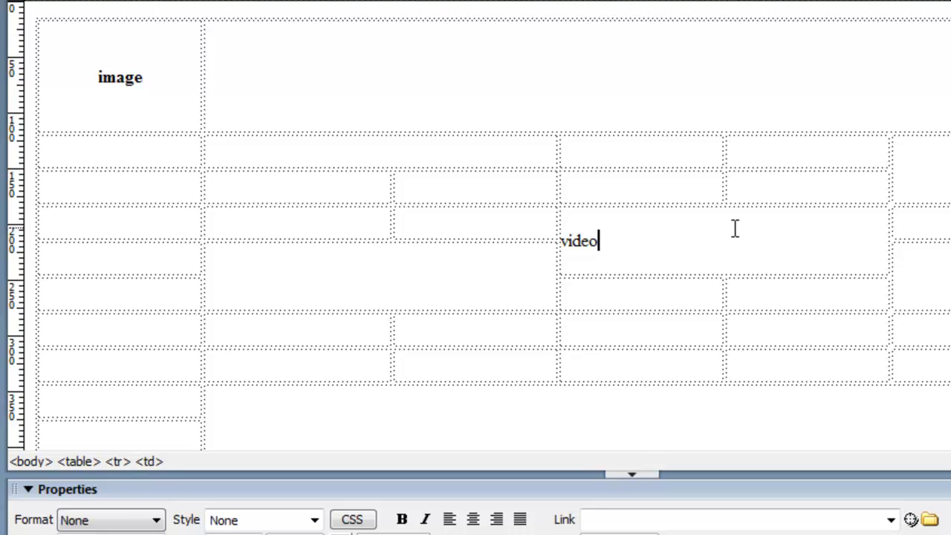
left_click(903, 160)
type("video")
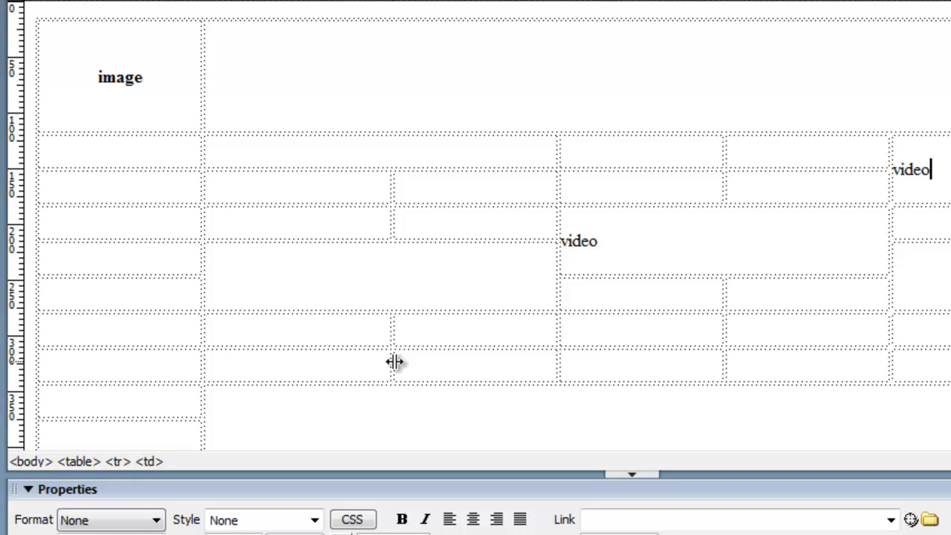
left_click(317, 262)
type("video")
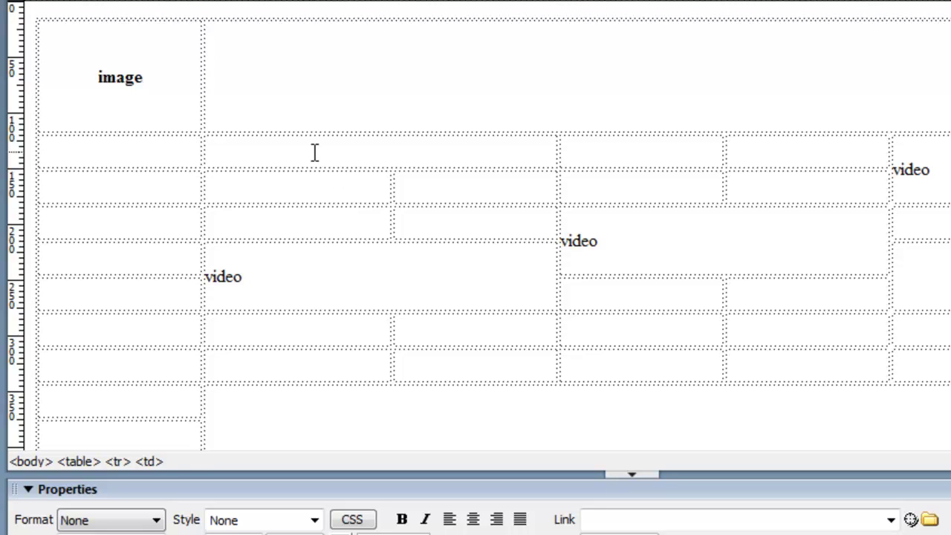
- Enter the placeholder "Banner" in the wide merged cell of the first row
left_click(373, 74)
type("title")
key("BackSpace")
key("BackSpace")
key("BackSpace")
key("BackSpace")
key("BackSpace")
key("BackSpace")
type("Banner")
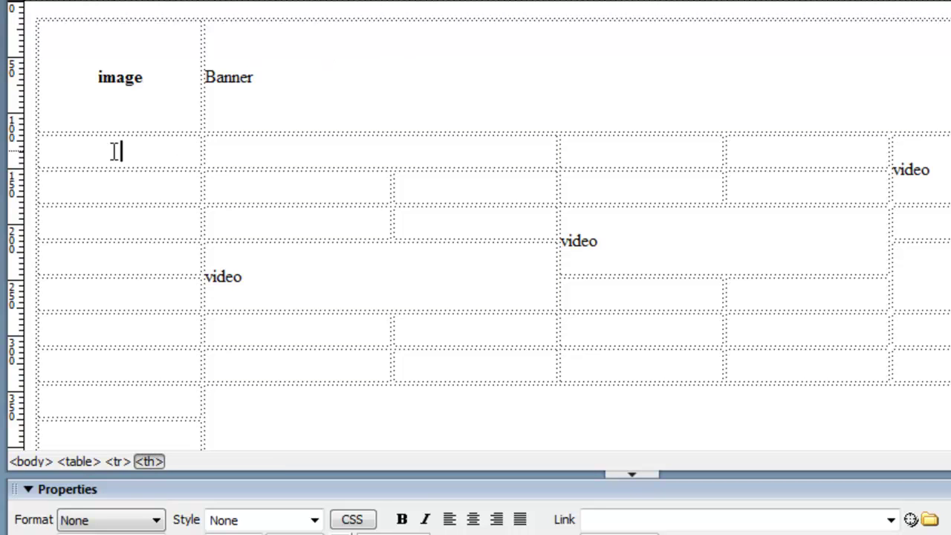
- Enter the placeholder "flash buttons" in the first cell of the second row
type("w")
key("BackSpace")
type("flash b")
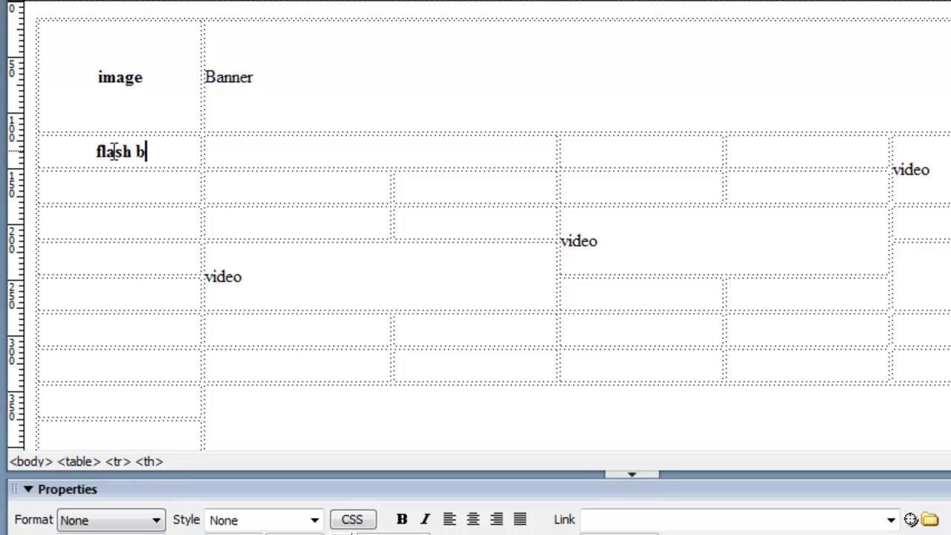
type("uttons")
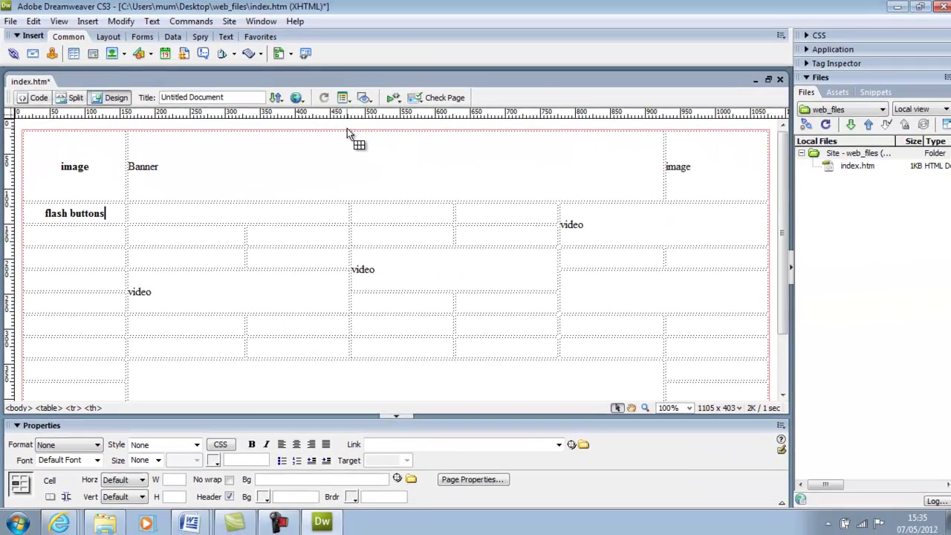
- Select the inner layout table and reduce its overall height by pulling its lower edge upward
left_click(462, 69)
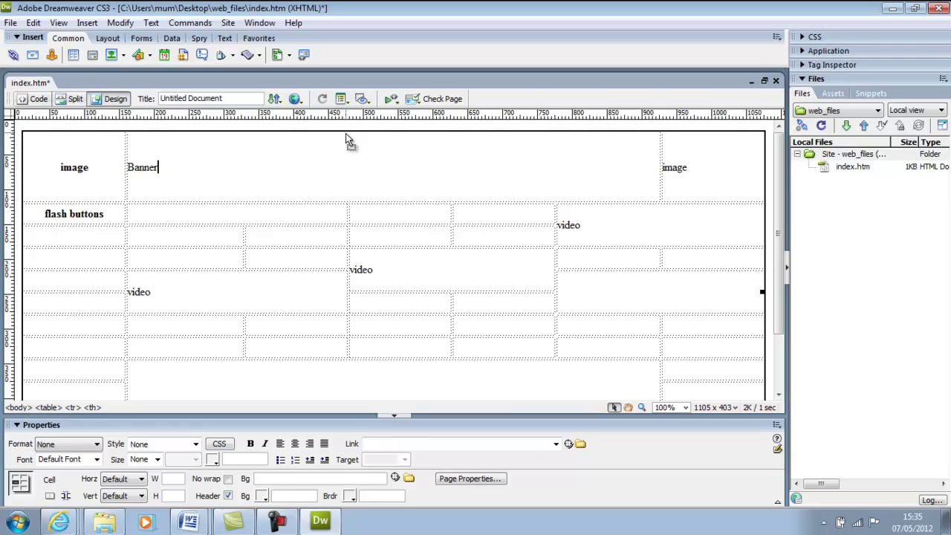
left_click(360, 133)
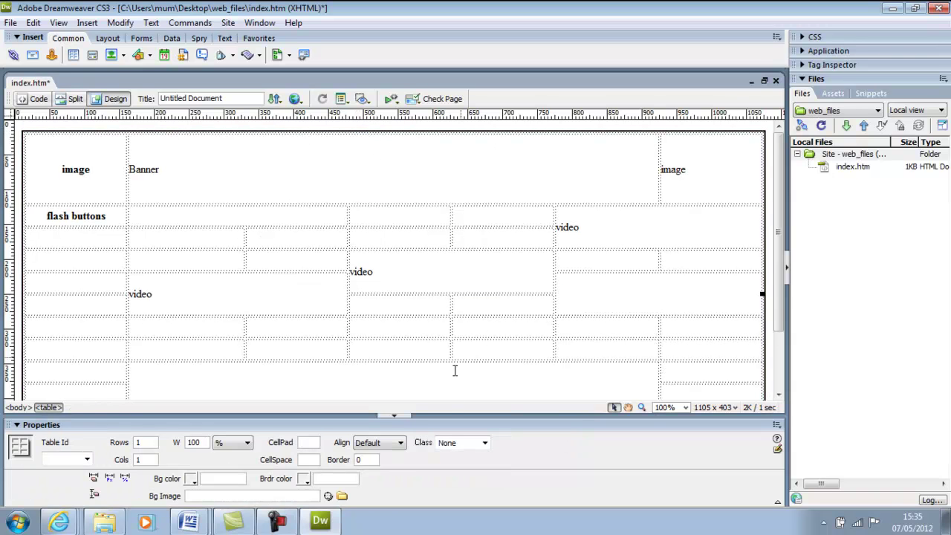
left_click(396, 419)
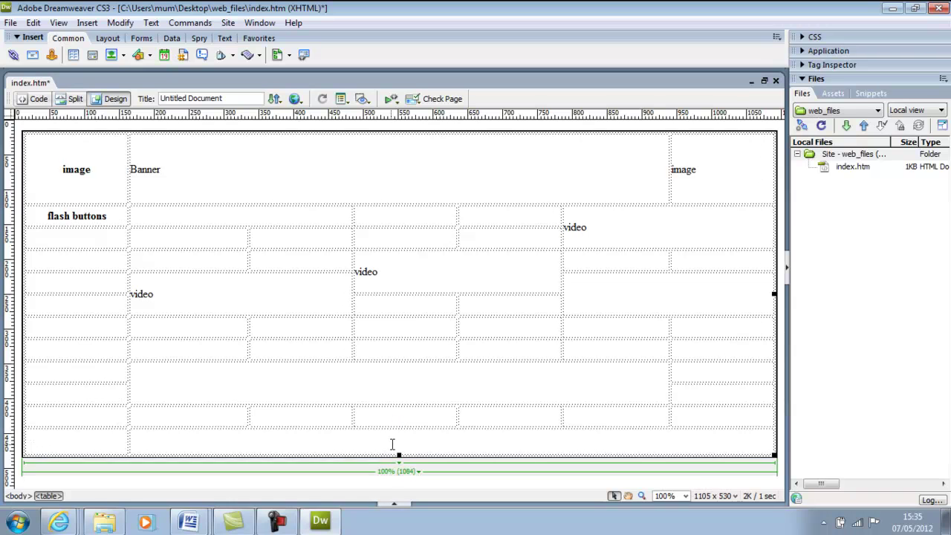
left_click(392, 445)
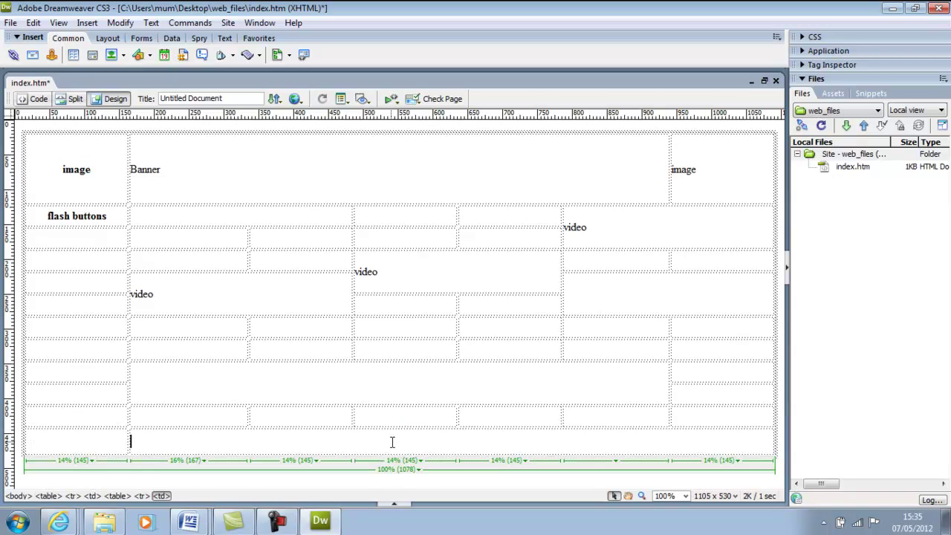
left_click(419, 470)
left_click(416, 520)
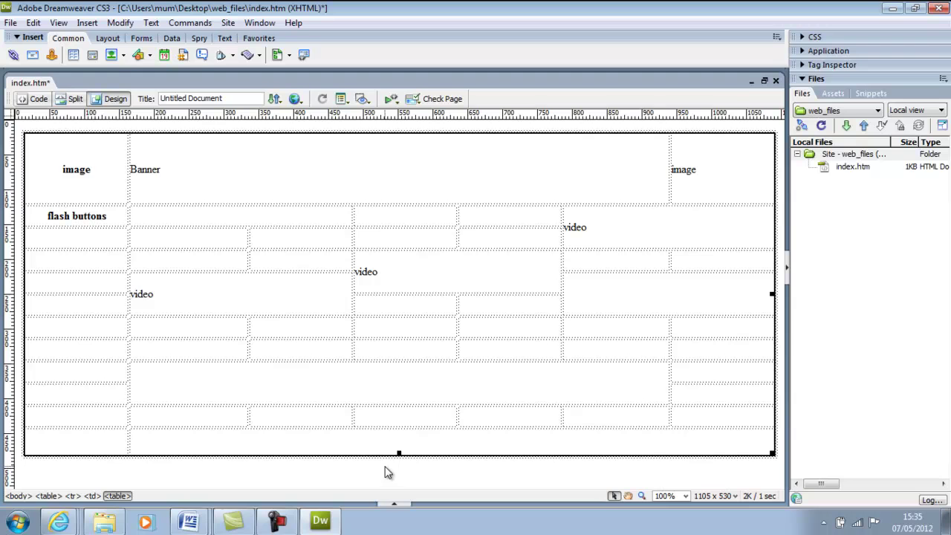
left_click_drag(398, 452, 421, 407)
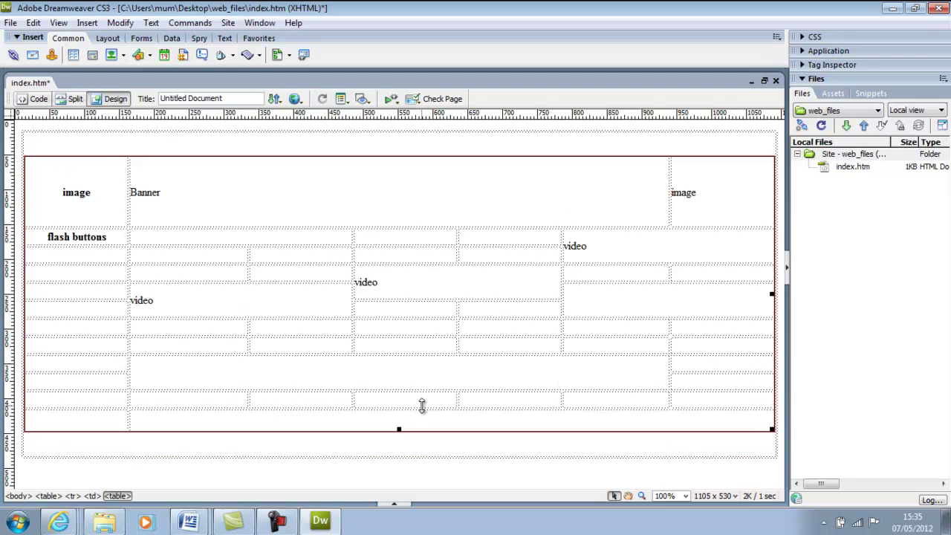
left_click(376, 484)
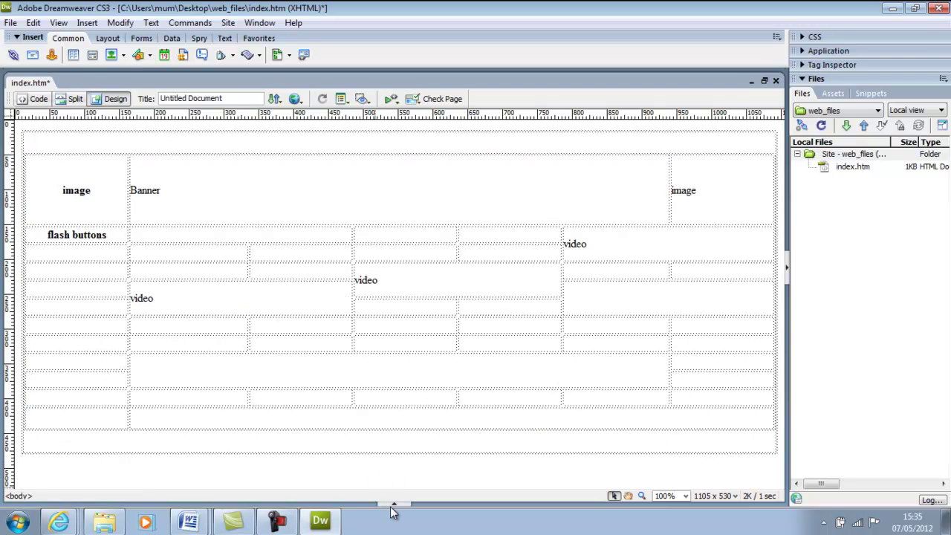
- Set the page's text size to 36 pixels and its text color to yellow #FFFF00 in Page Properties
left_click(393, 507)
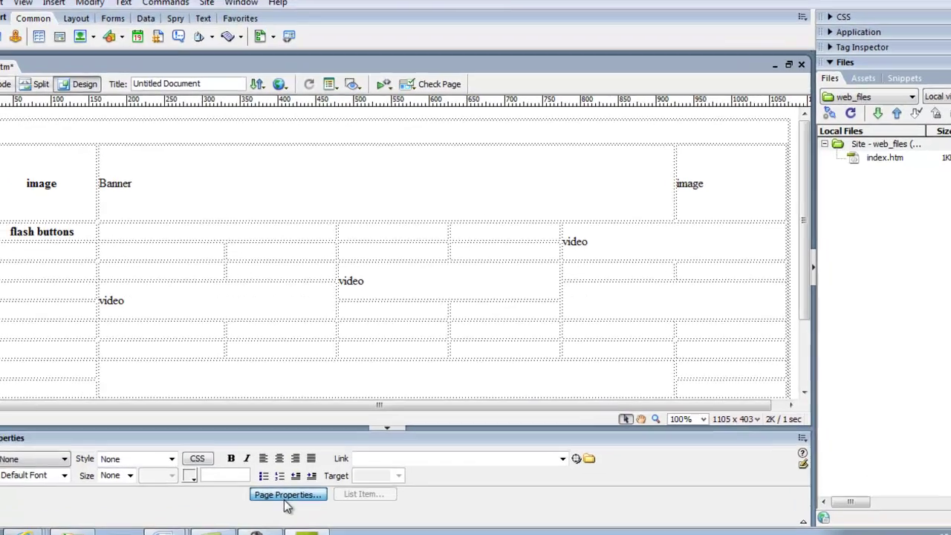
left_click(286, 495)
left_click(513, 165)
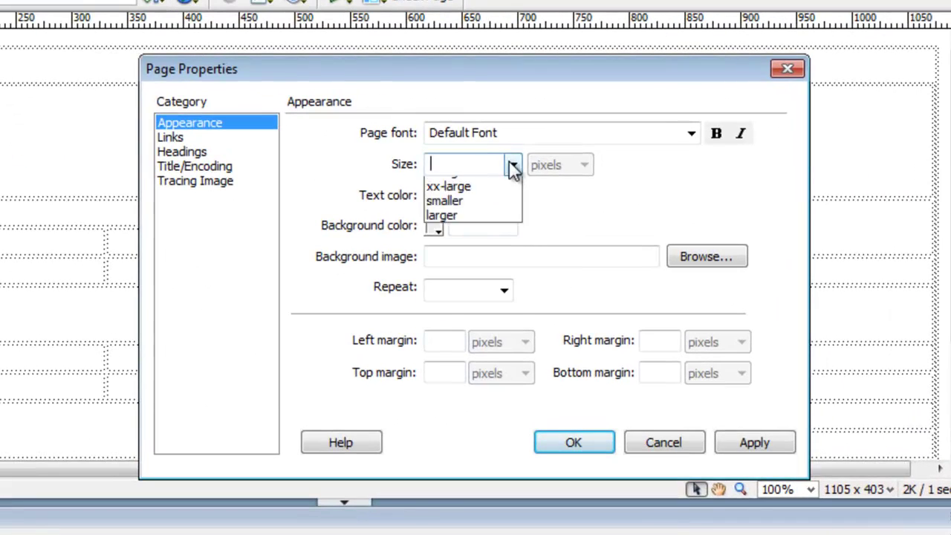
left_click(468, 287)
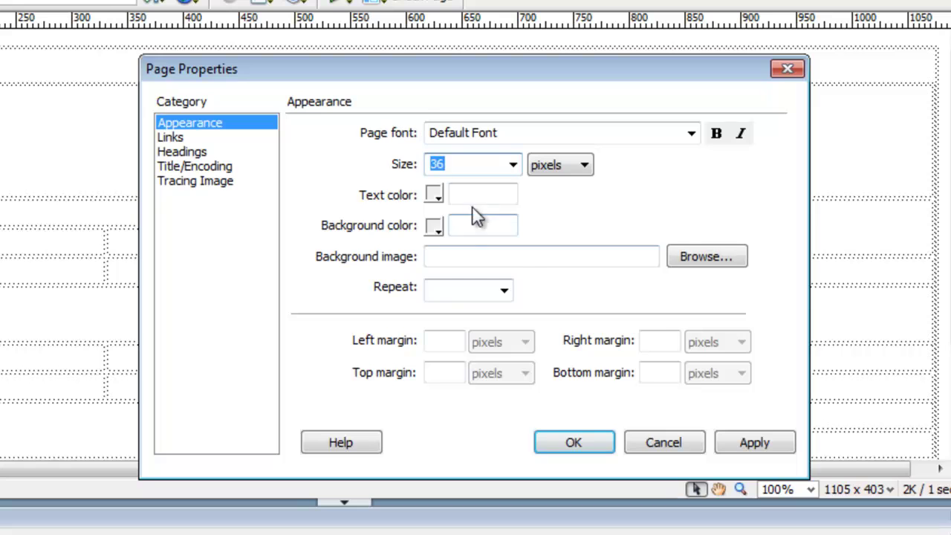
left_click(434, 197)
left_click(440, 332)
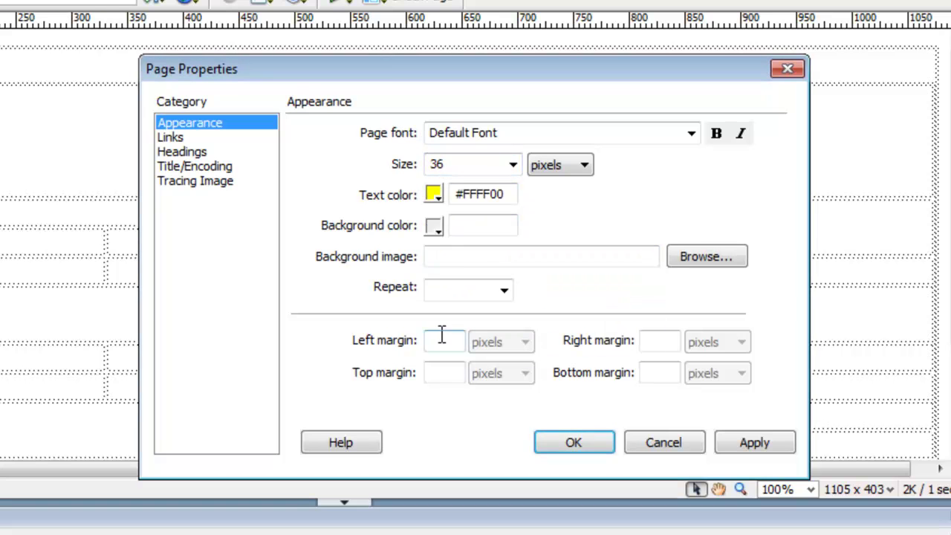
- Set the page's background color to #006633 and its font to Arial, Helvetica, sans-serif, and apply the page properties
left_click(436, 229)
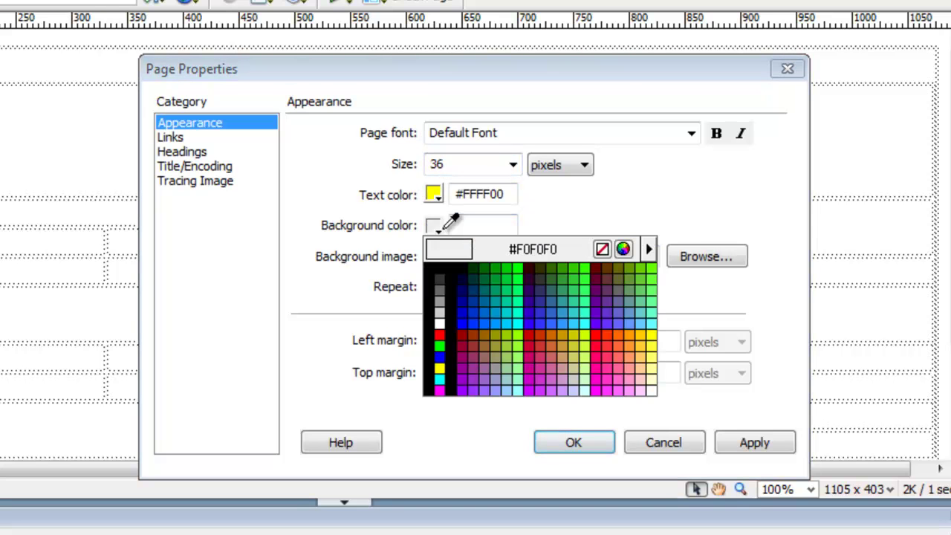
left_click(486, 276)
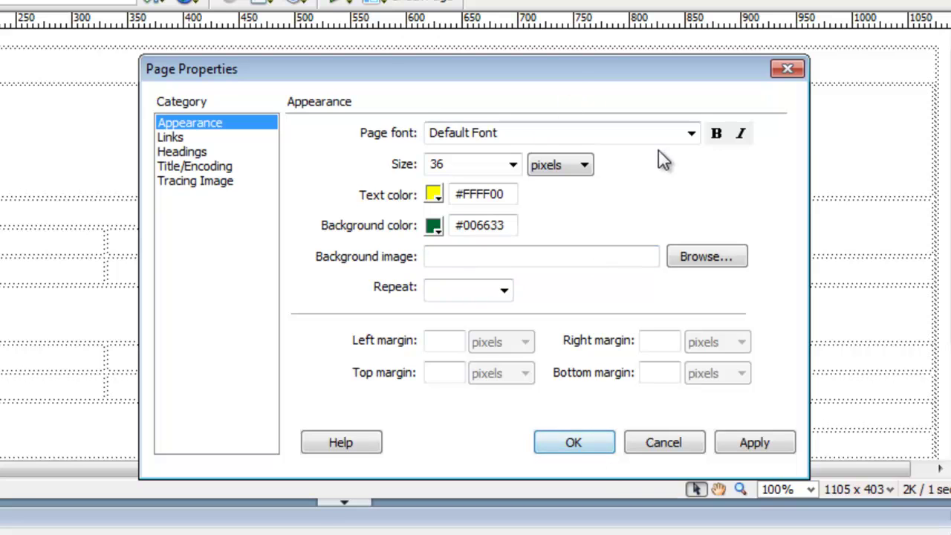
left_click(691, 133)
left_click(658, 173)
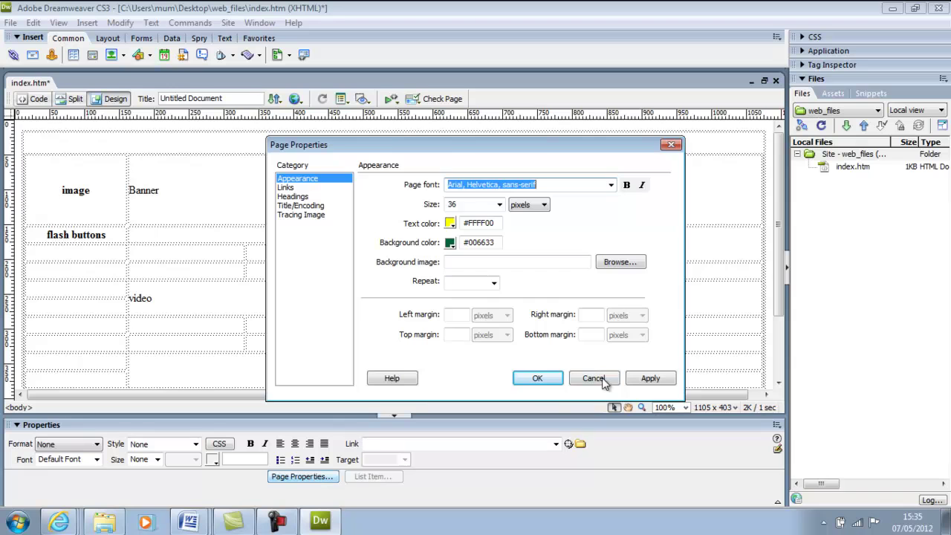
left_click(651, 378)
left_click(537, 379)
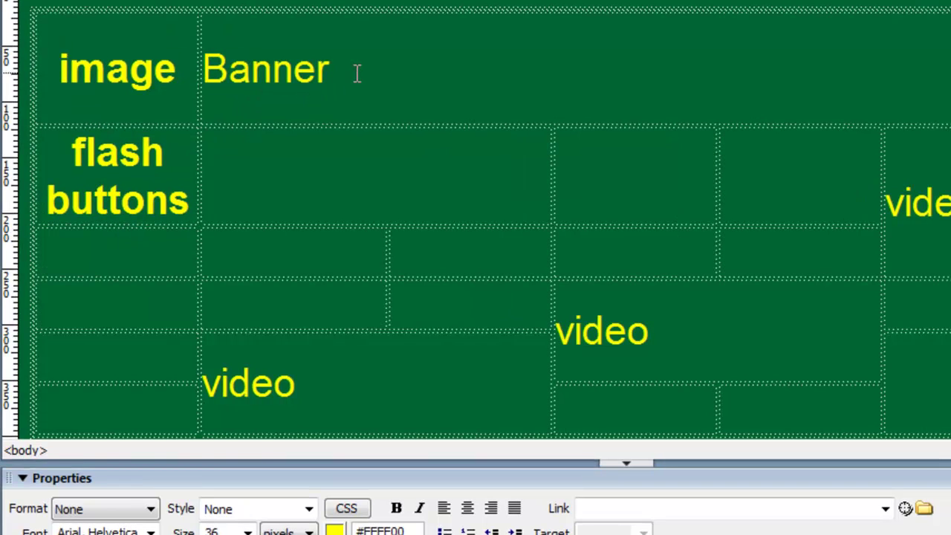
- Replace the "Banner" placeholder in the first row with "Welcome to year 7"
left_click(268, 138)
key("BackSpace")
key("BackSpace")
key("BackSpace")
key("BackSpace")
key("BackSpace")
key("BackSpace")
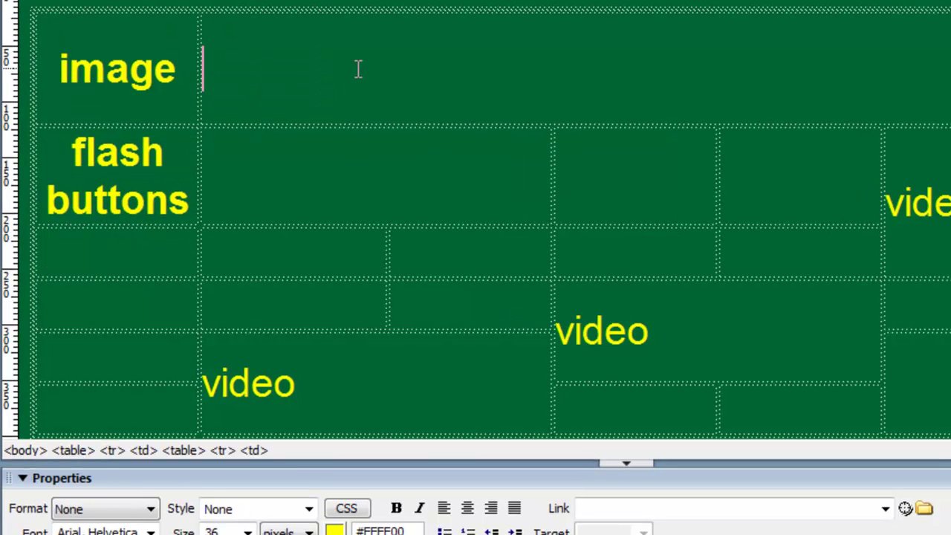
type("W")
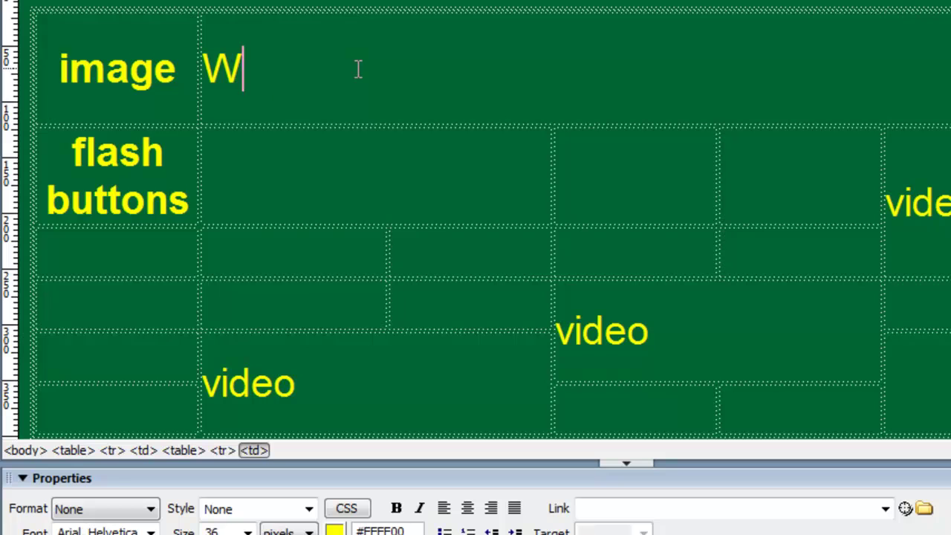
type("elcome ")
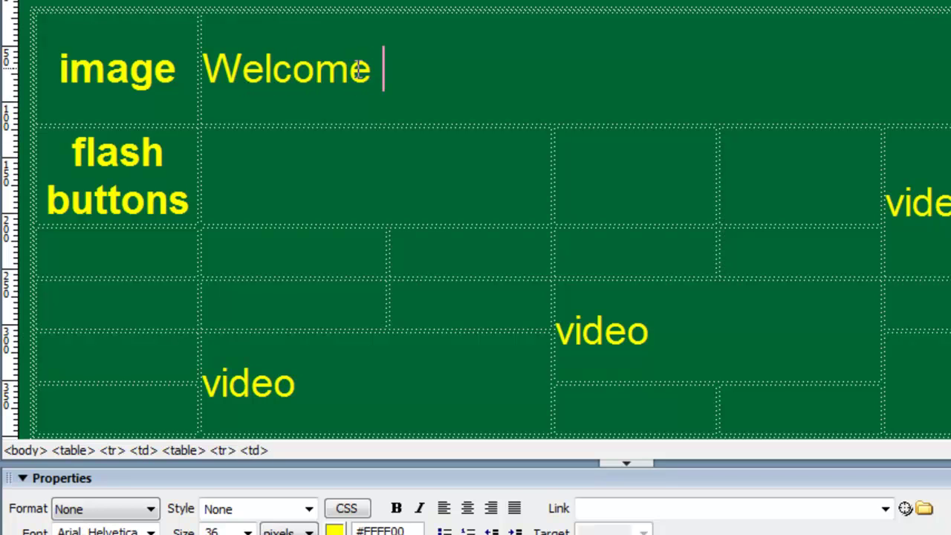
type("to ")
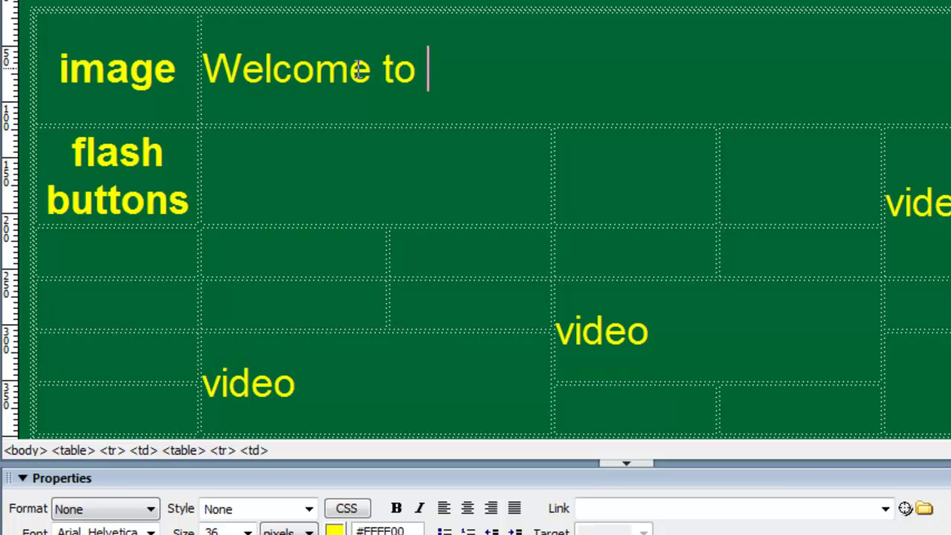
type("year ")
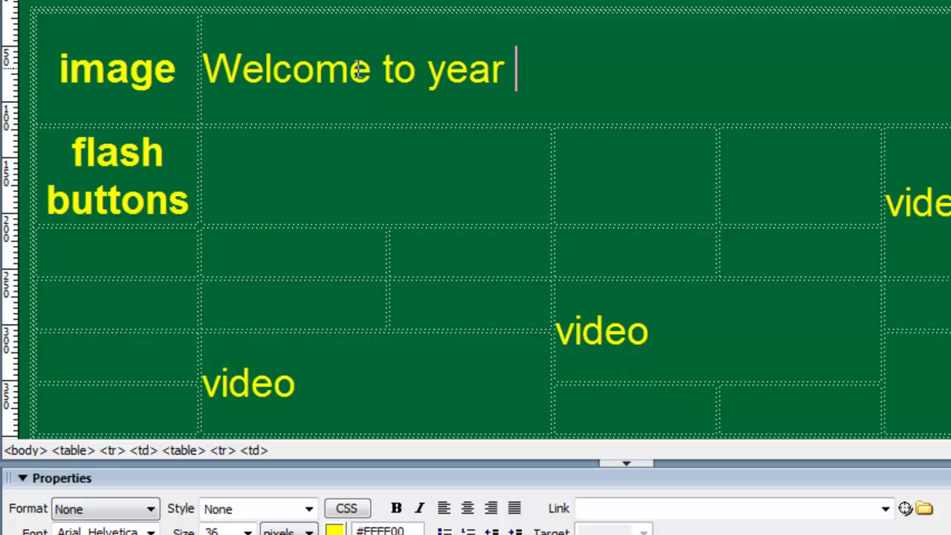
type("7")
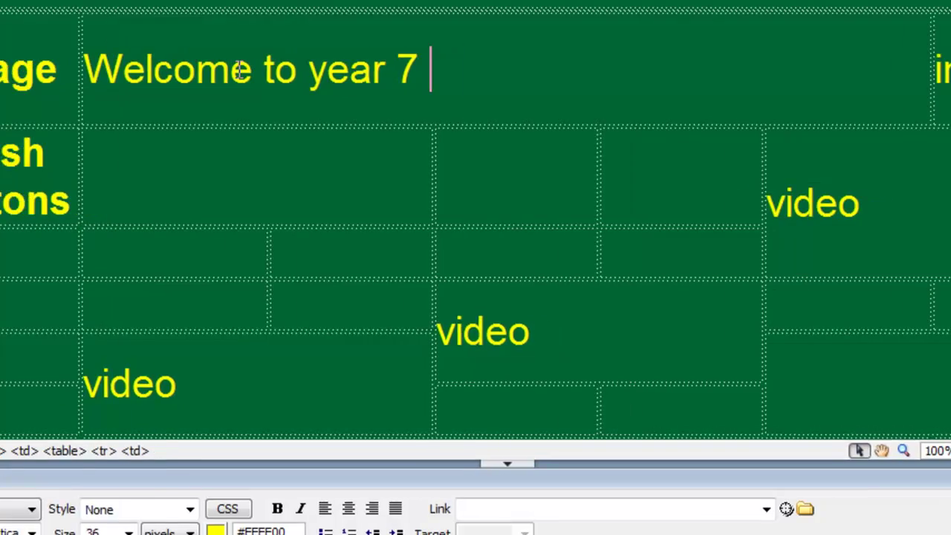
- Extend the banner text in the first row so it reads "Welcome to all new year 7 Students"
key("Left")
key("Left")
key("Left")
key("Left")
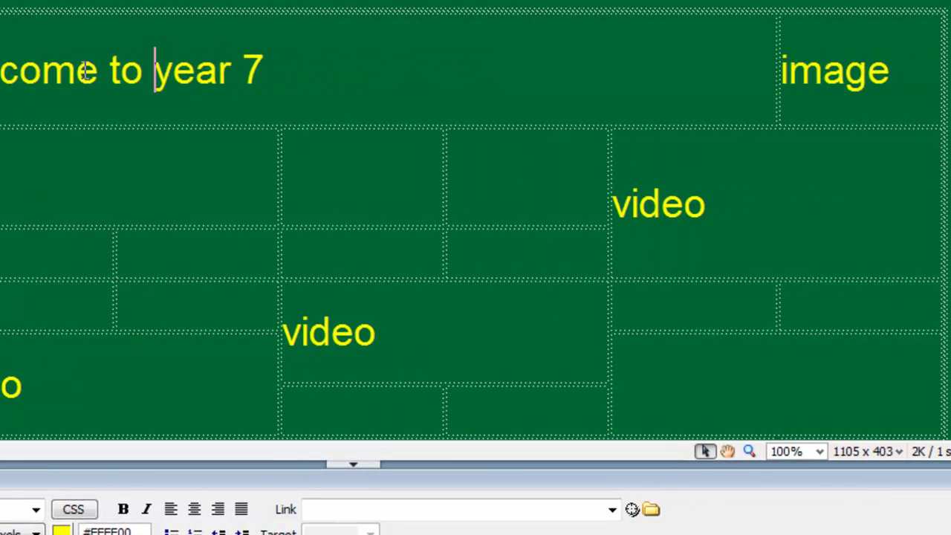
type("all ")
type("new")
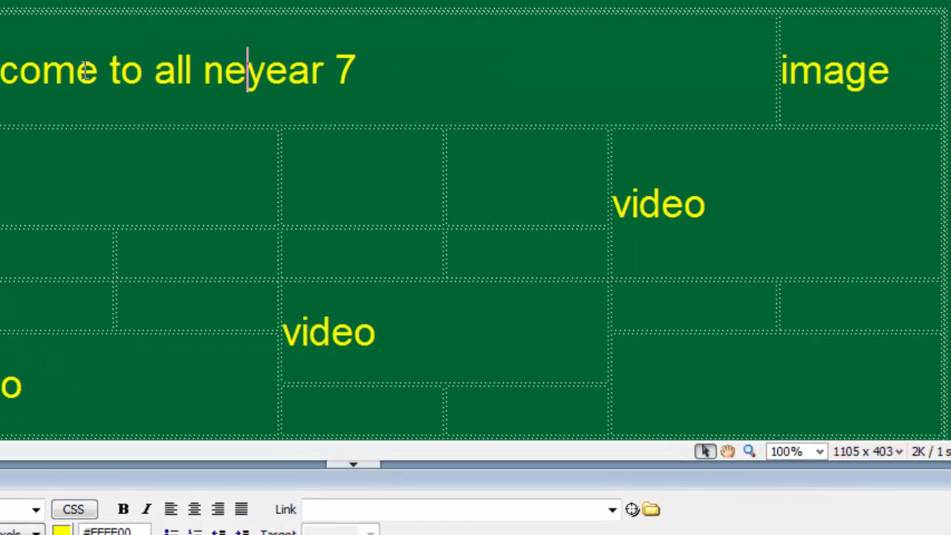
left_click(484, 72)
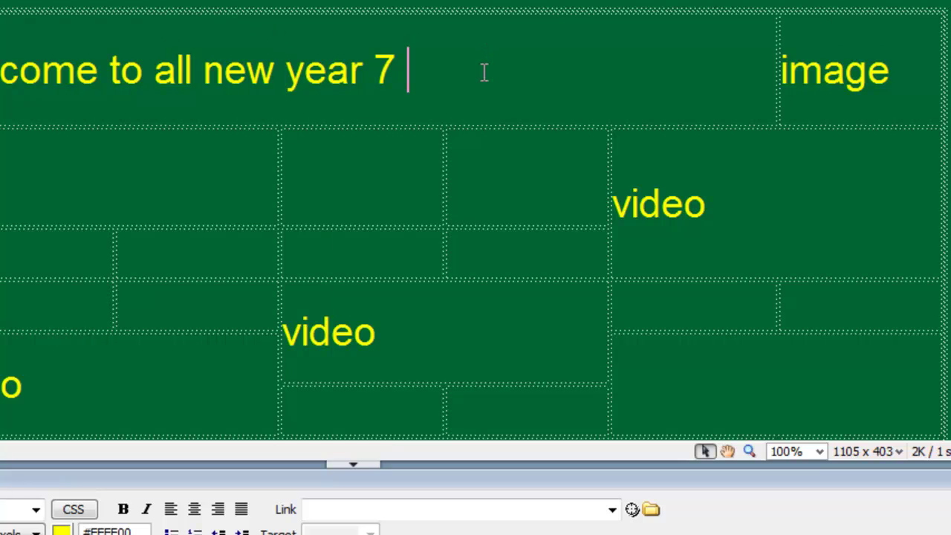
type("Student")
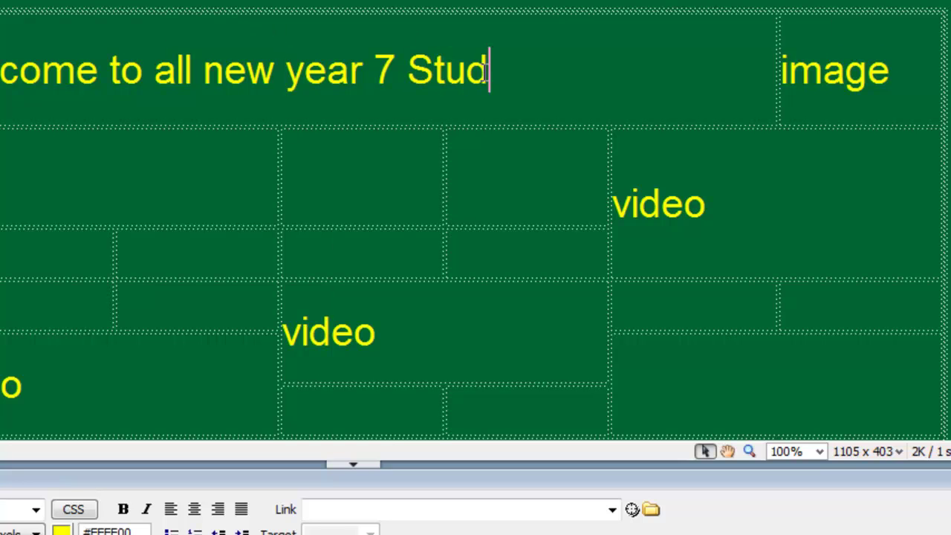
type("s")
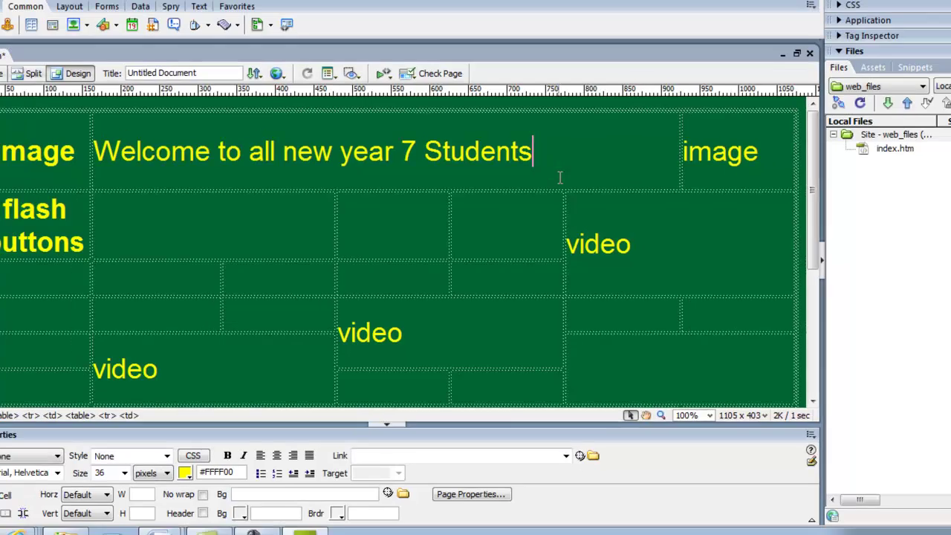
- Center the whole banner text "Welcome to all new year 7 Students" within its cell
left_click_drag(610, 77, 251, 81)
left_click_drag(526, 171, 134, 176)
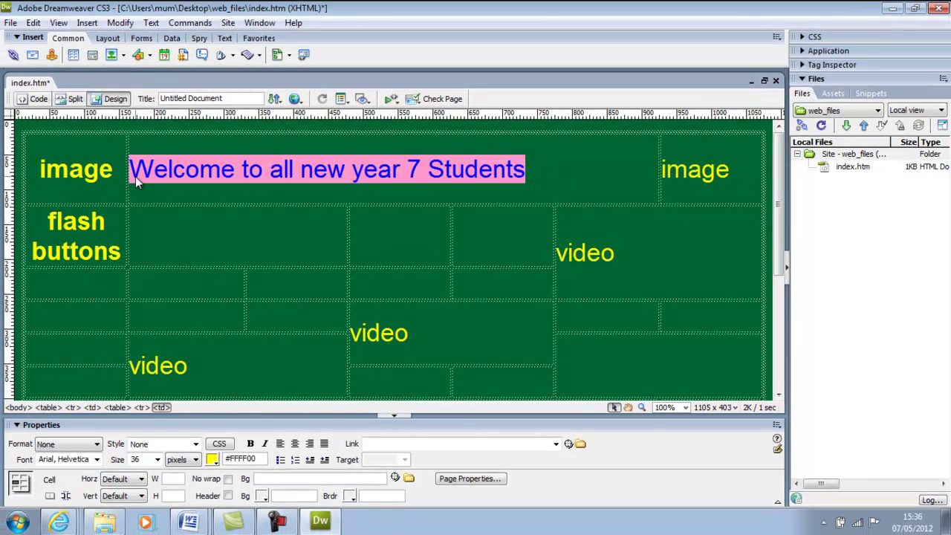
left_click(294, 443)
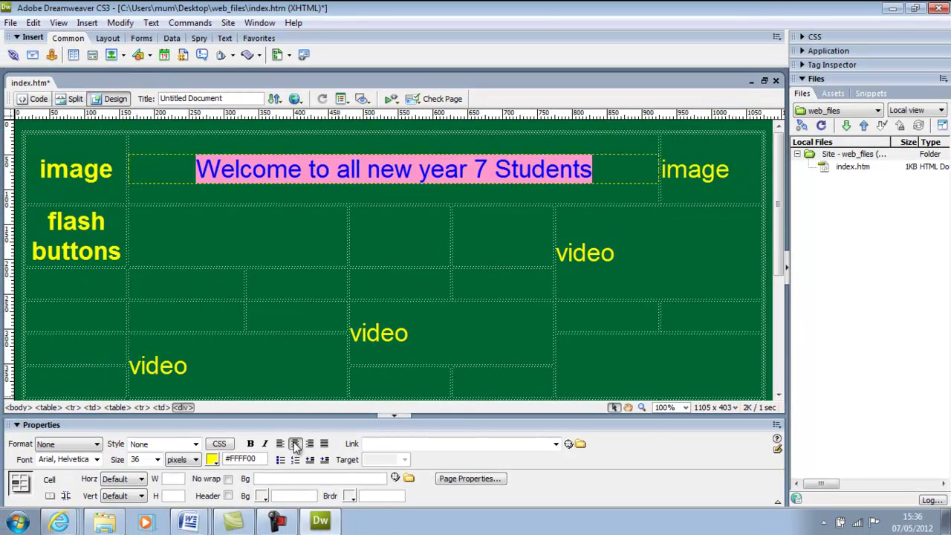
left_click(421, 192)
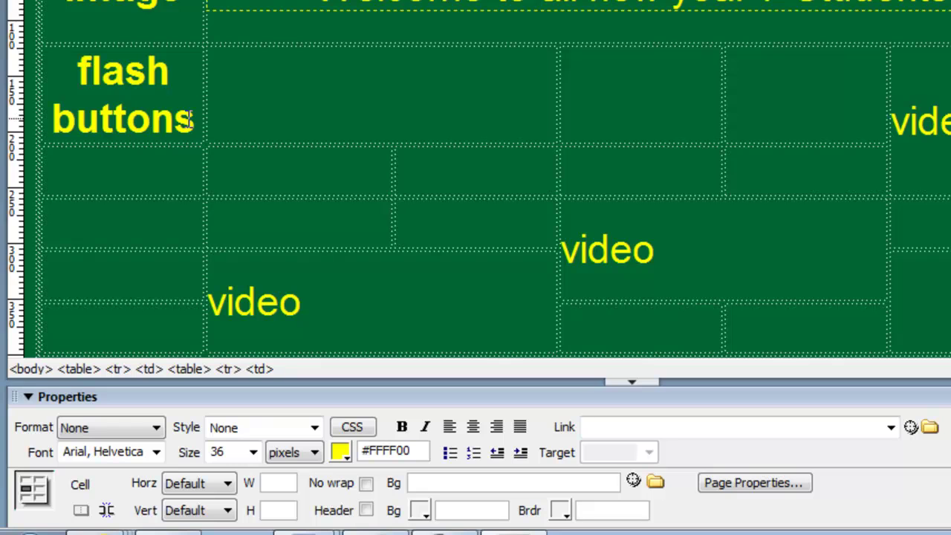
- Delete the "flash buttons" placeholder from the first column's cell below the bold "image" placeholder
left_click_drag(121, 251, 56, 252)
left_click_drag(89, 123, 68, 69)
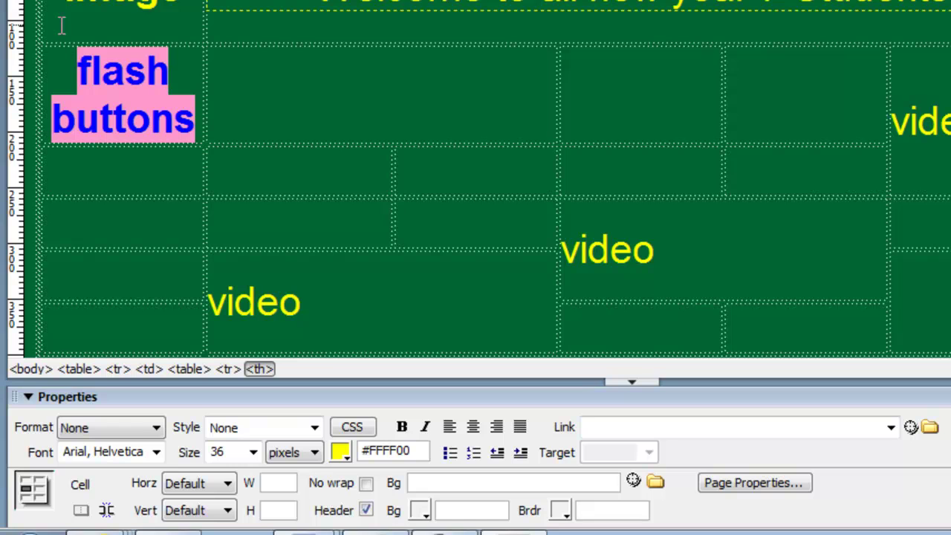
key("Delete")
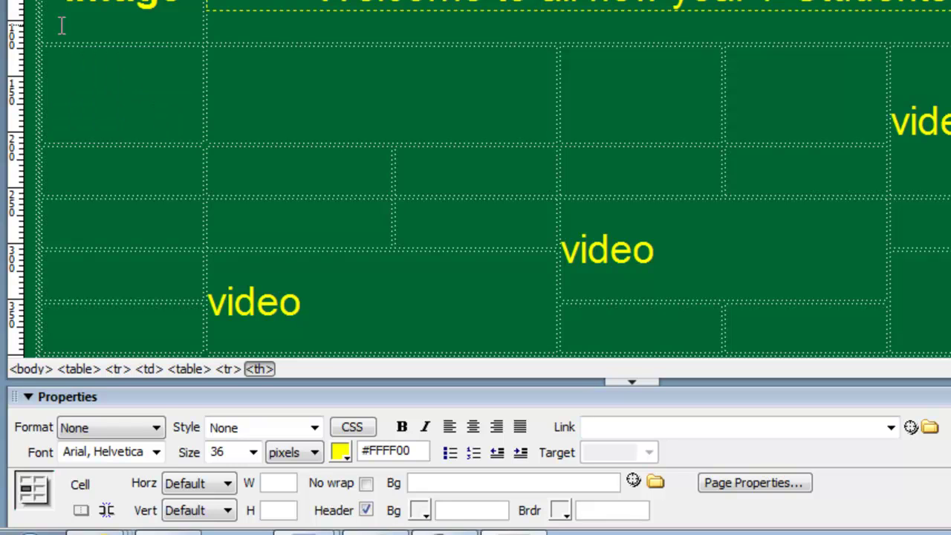
left_click(33, 144)
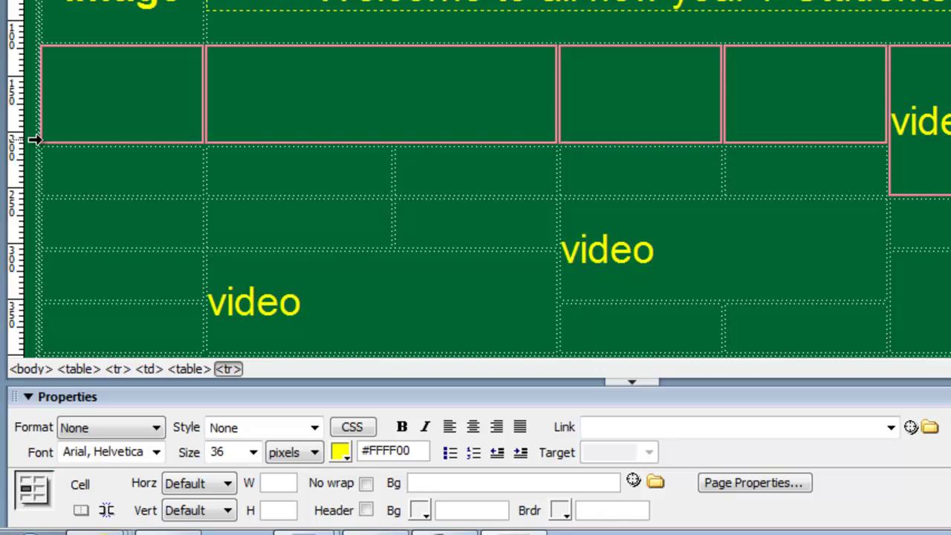
- Insert a Beveled Rect-Blue Flash button reading "Science" as button1.swf in the first-column cell below "image", leaving its accessibility attributes blank
left_click(68, 72)
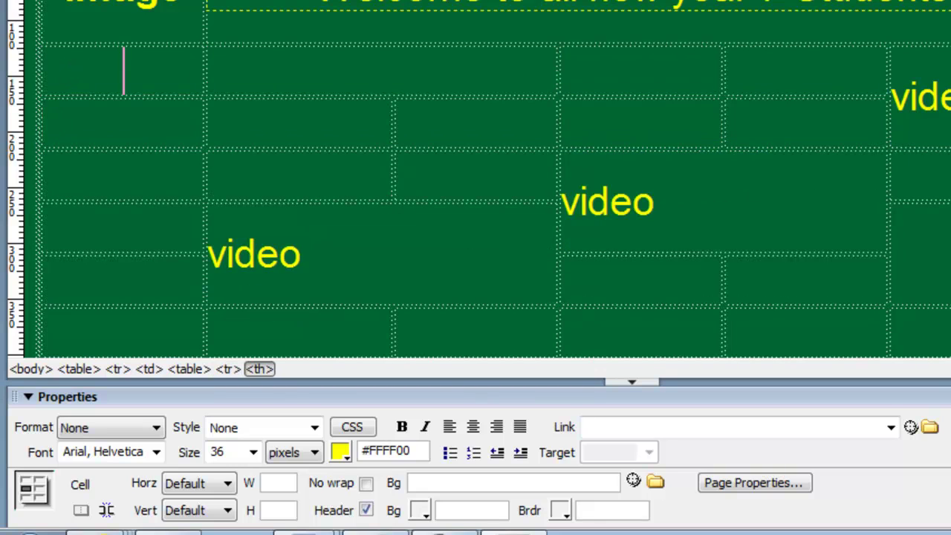
left_click(91, 2)
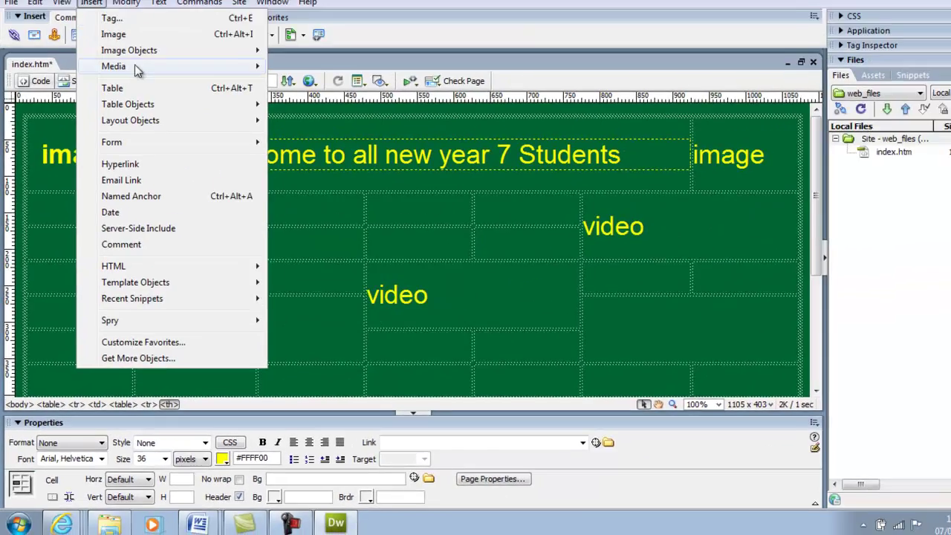
mouse_move(171, 72)
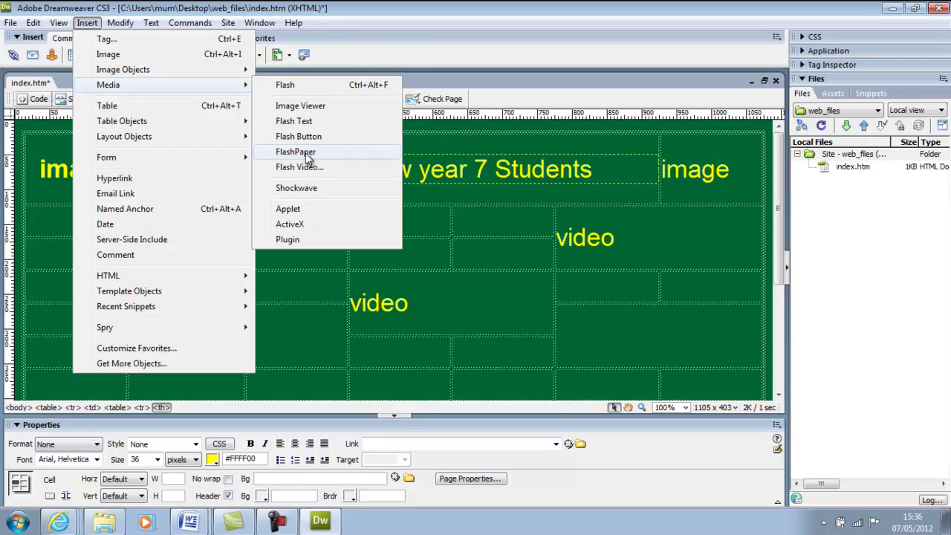
left_click(301, 139)
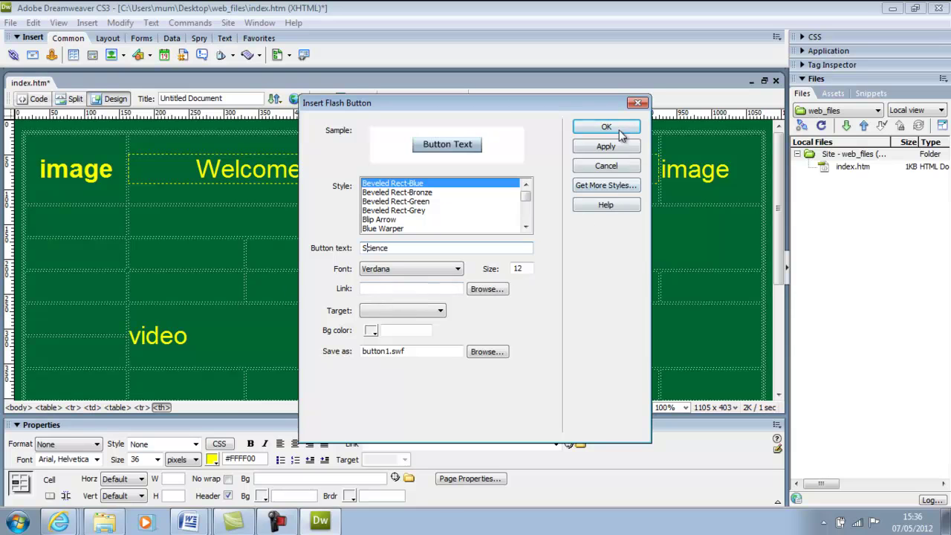
left_click(591, 127)
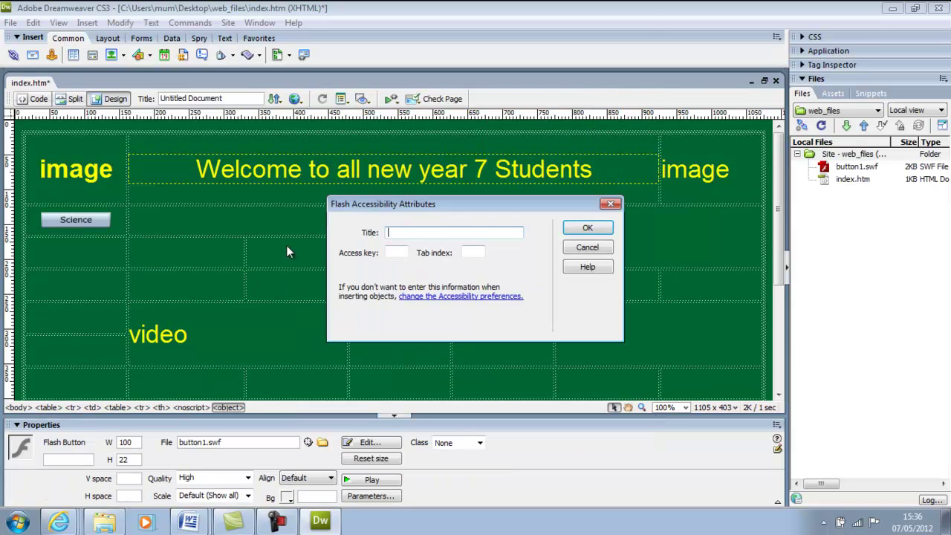
left_click(583, 228)
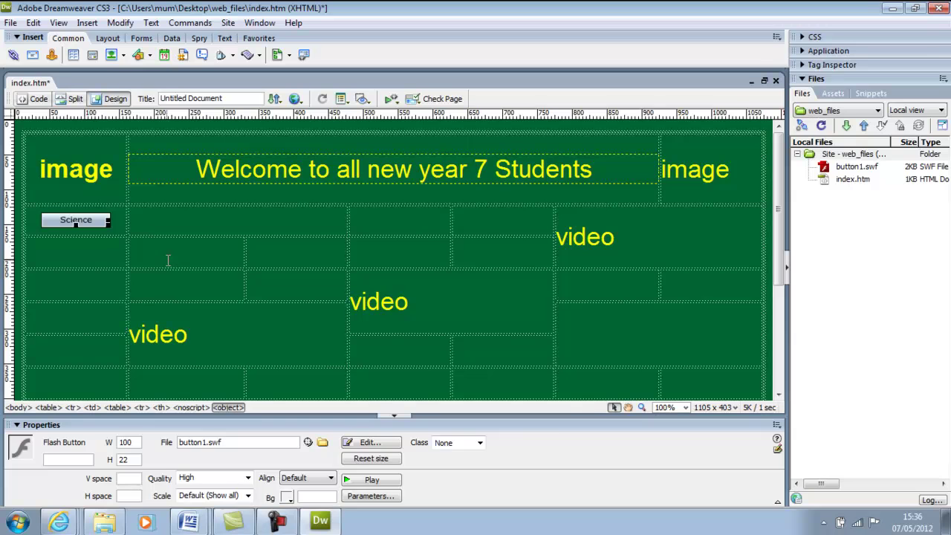
- Insert a Beveled Rect-Blue Flash button reading "Art" as button2.swf in the cell below the Science button, with blank accessibility attributes
left_click(104, 256)
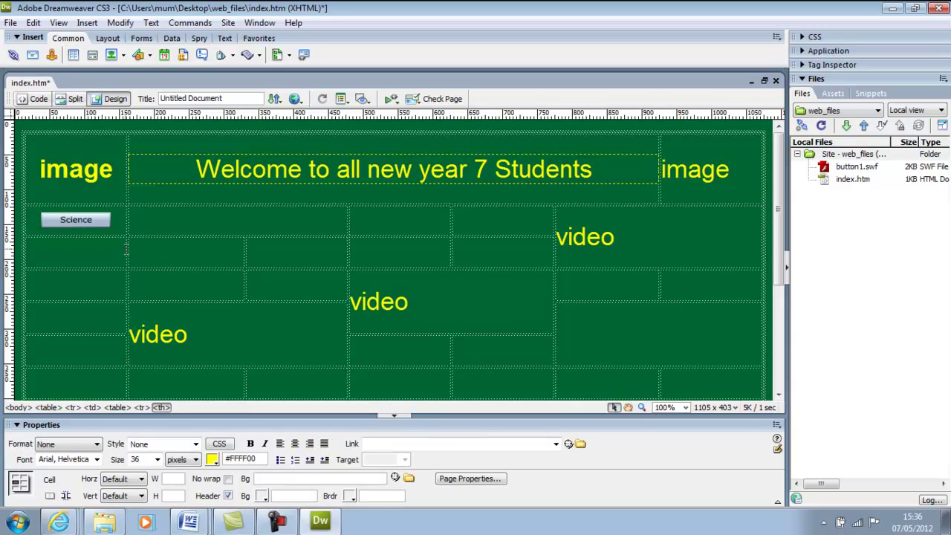
left_click(87, 22)
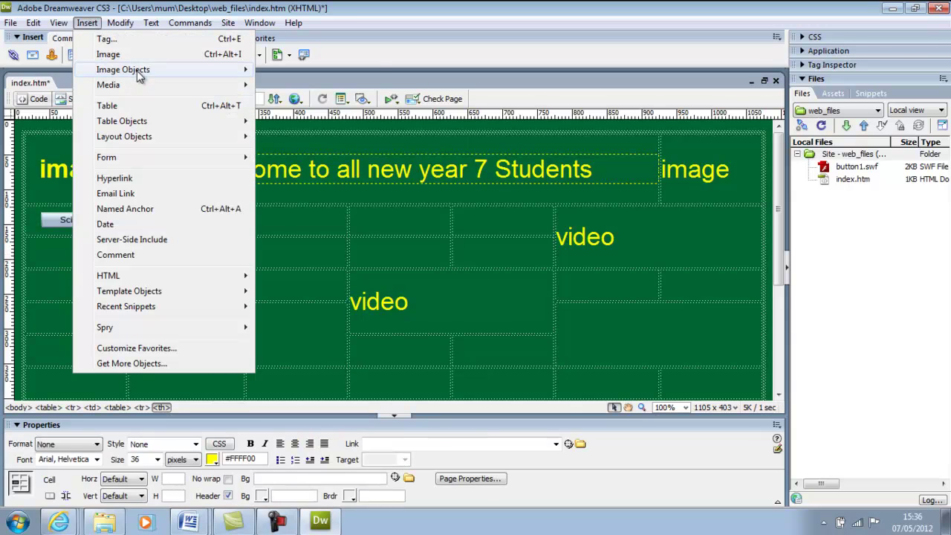
mouse_move(138, 83)
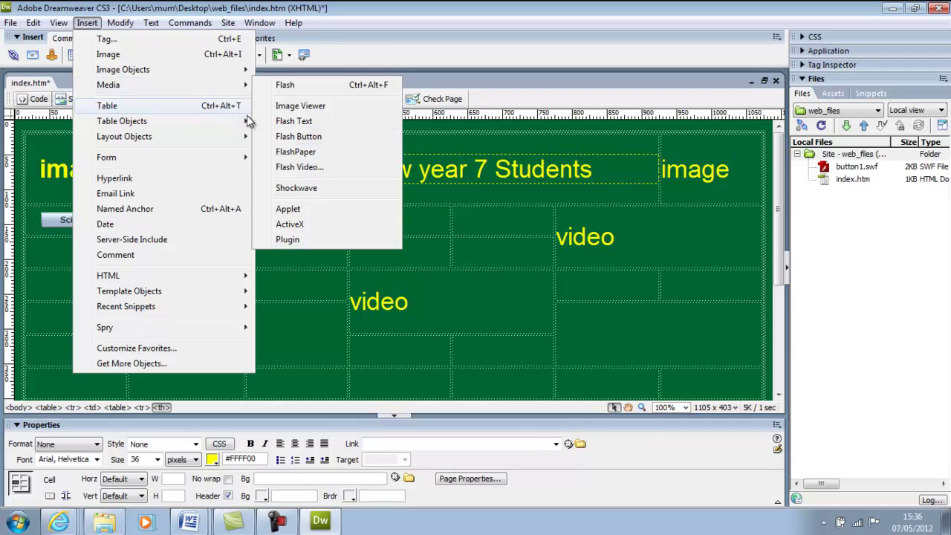
left_click(301, 138)
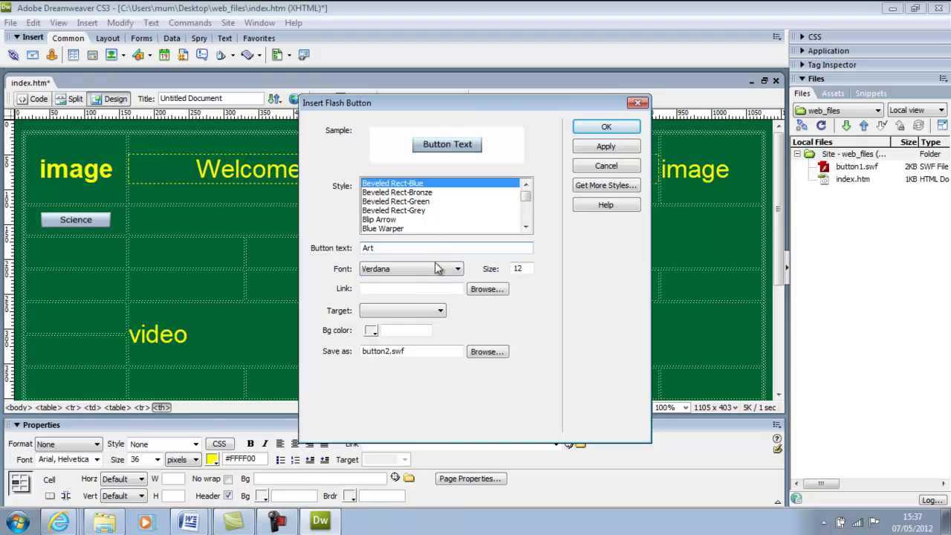
left_click(606, 128)
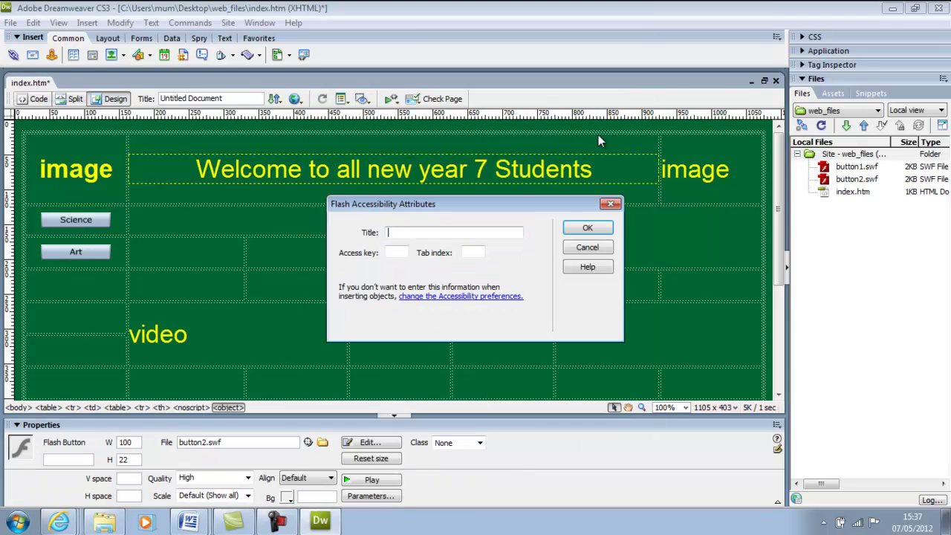
left_click(579, 230)
- Insert a Beveled Rect-Blue Flash button reading "Technology" as button3.swf in the cell below the Art button, with blank accessibility attributes
left_click(96, 289)
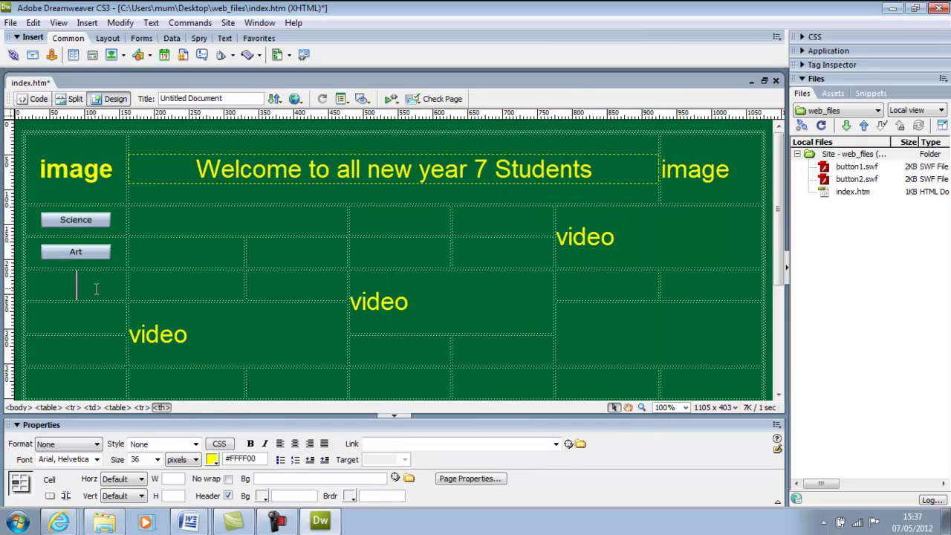
left_click(81, 24)
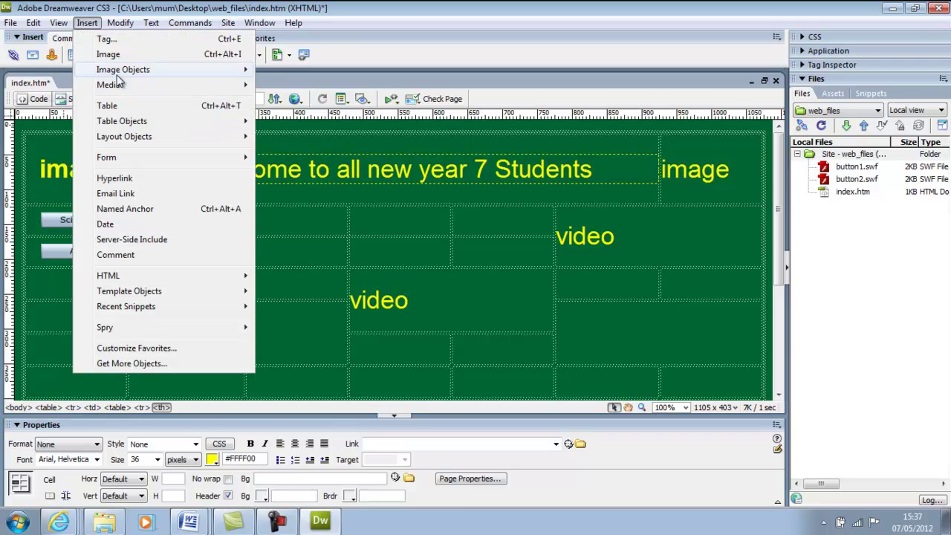
mouse_move(122, 88)
left_click(318, 137)
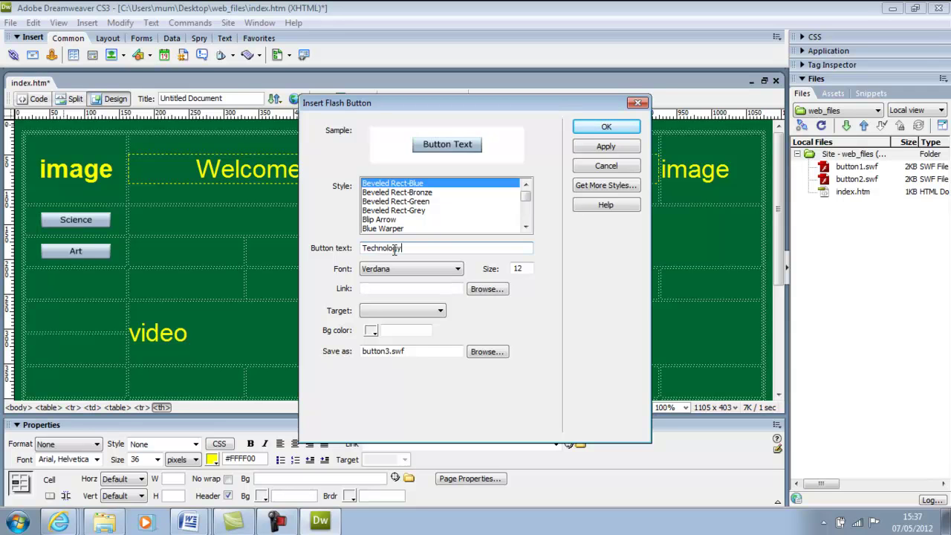
left_click(595, 130)
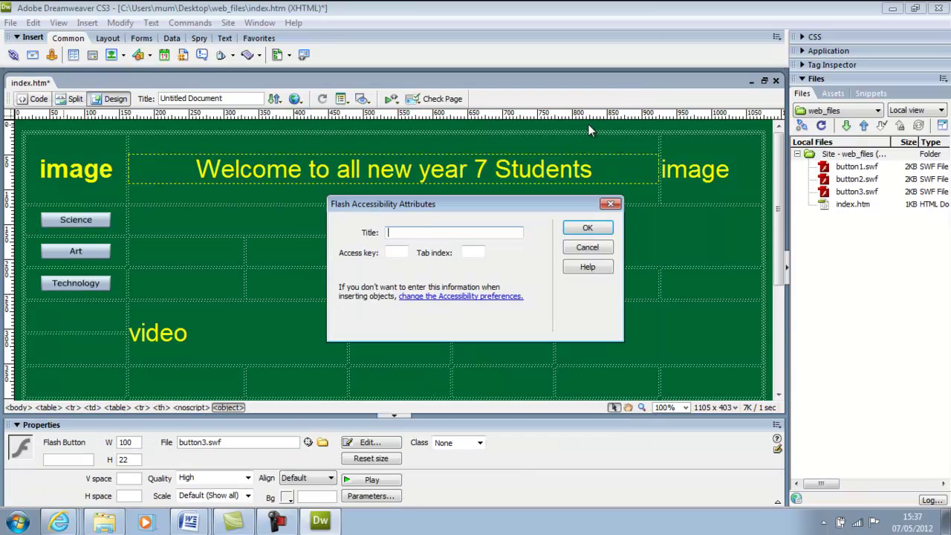
left_click(576, 229)
- Insert a Beveled Rect-Blue Flash button reading "Maths" as button4.swf in the cell below the Technology button, skipping the accessibility attributes
left_click(105, 314)
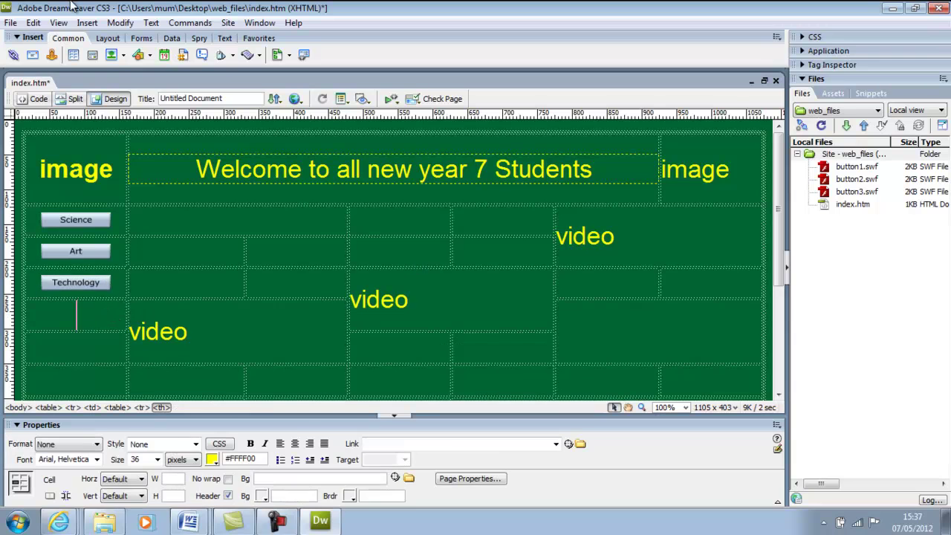
left_click(86, 23)
mouse_move(118, 86)
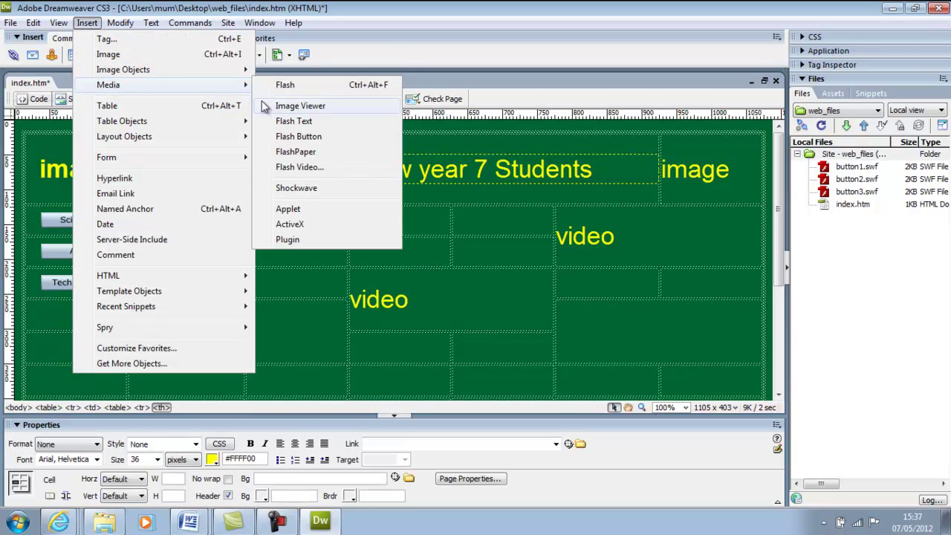
left_click(331, 136)
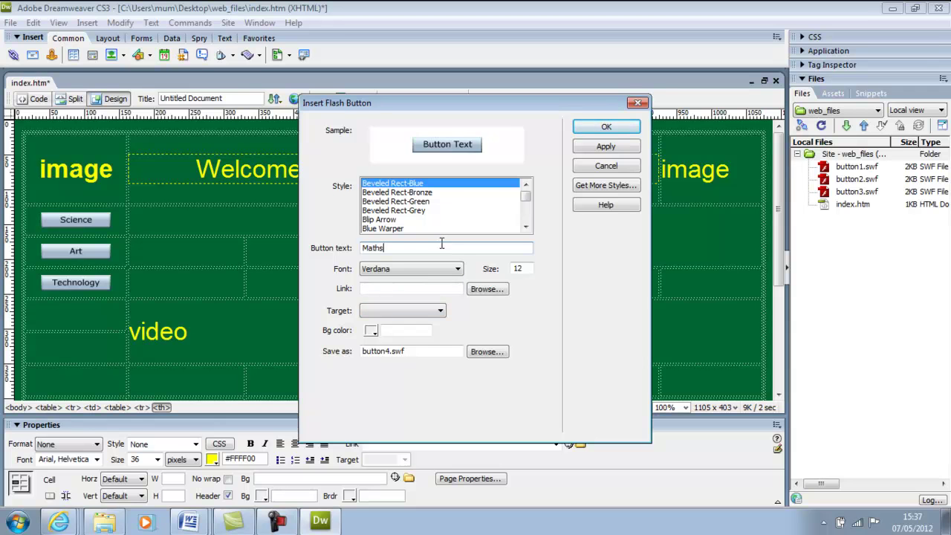
left_click(607, 128)
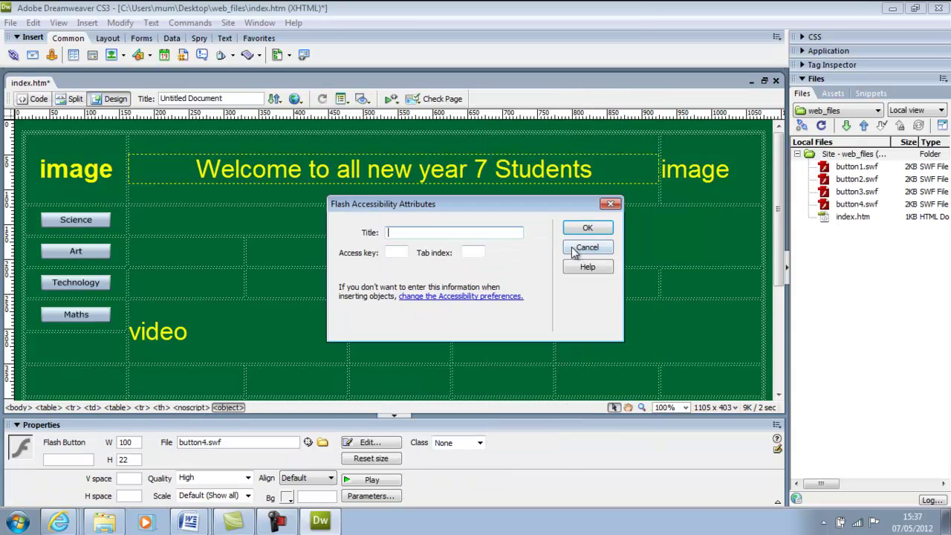
left_click(586, 247)
- Insert a Beveled Rect-Blue Flash button reading "ICT" as button5.swf in the cell below the Maths button, with blank accessibility attributes
left_click(66, 340)
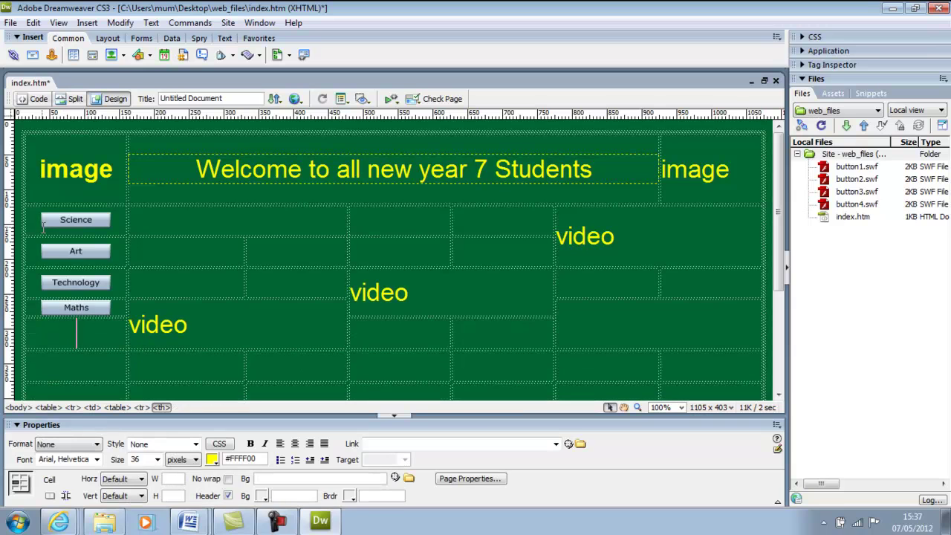
left_click(86, 22)
mouse_move(208, 86)
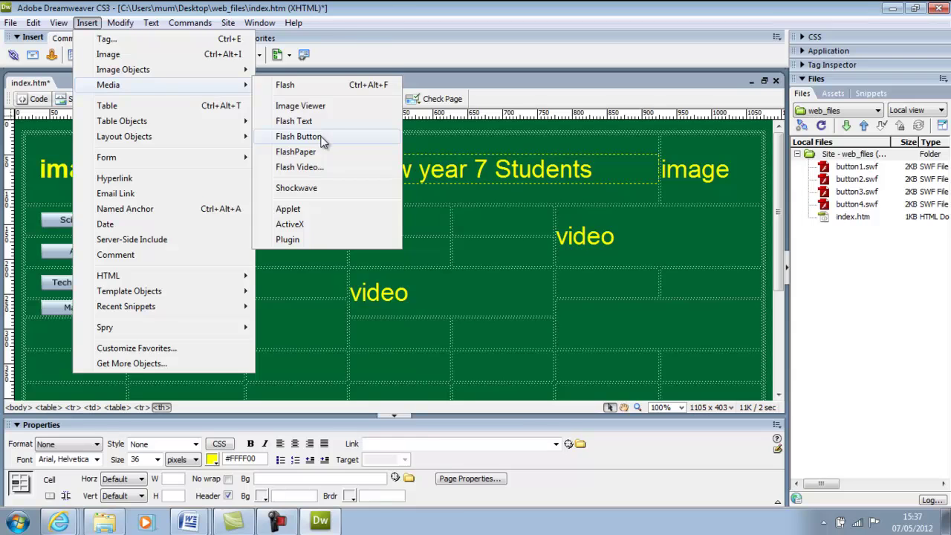
left_click(299, 136)
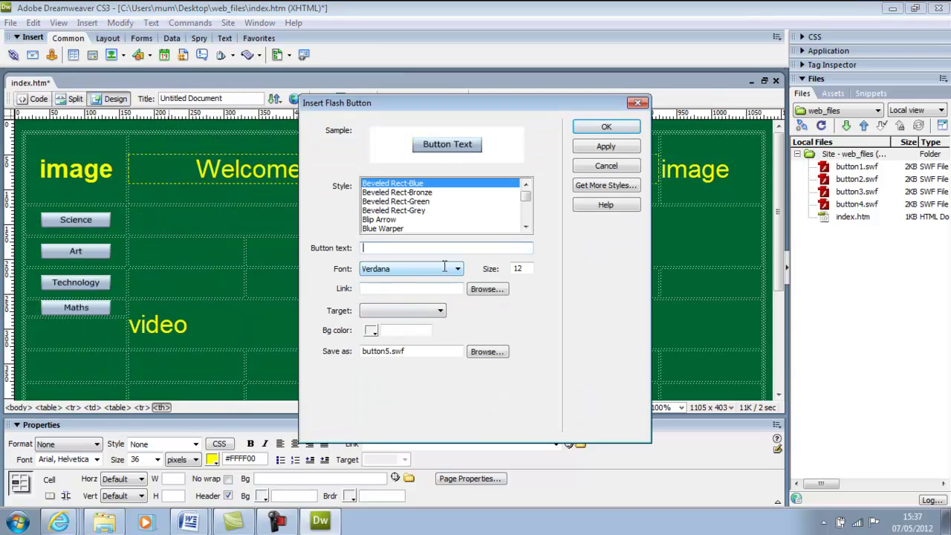
left_click(607, 127)
left_click(587, 229)
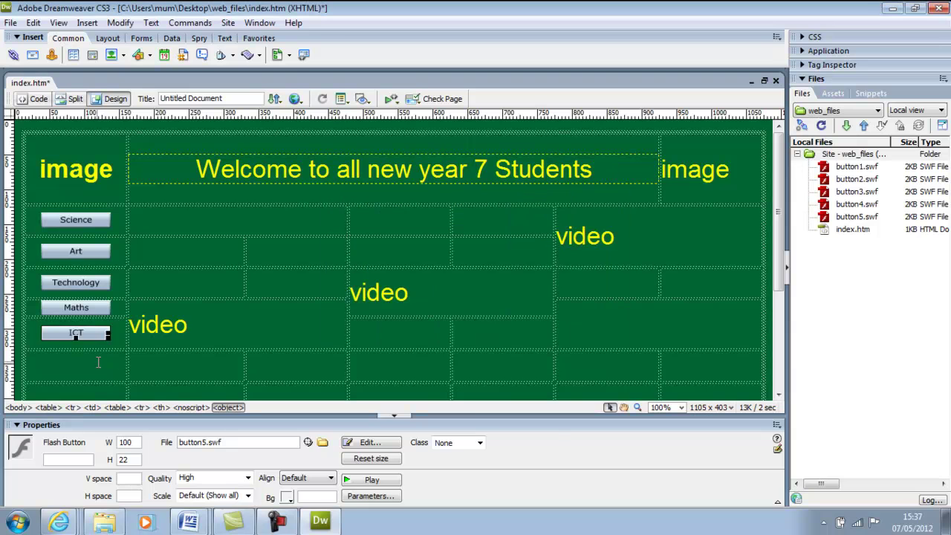
- Insert a Beveled Rect-Blue Flash button reading "PE" as button6.swf in the cell below the ICT button, with blank accessibility attributes
left_click(95, 364)
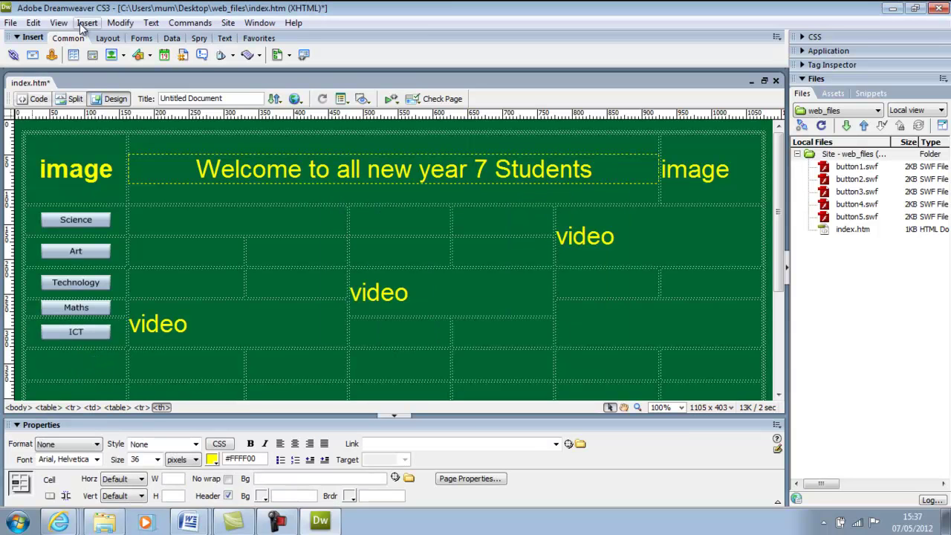
left_click(109, 27)
mouse_move(87, 22)
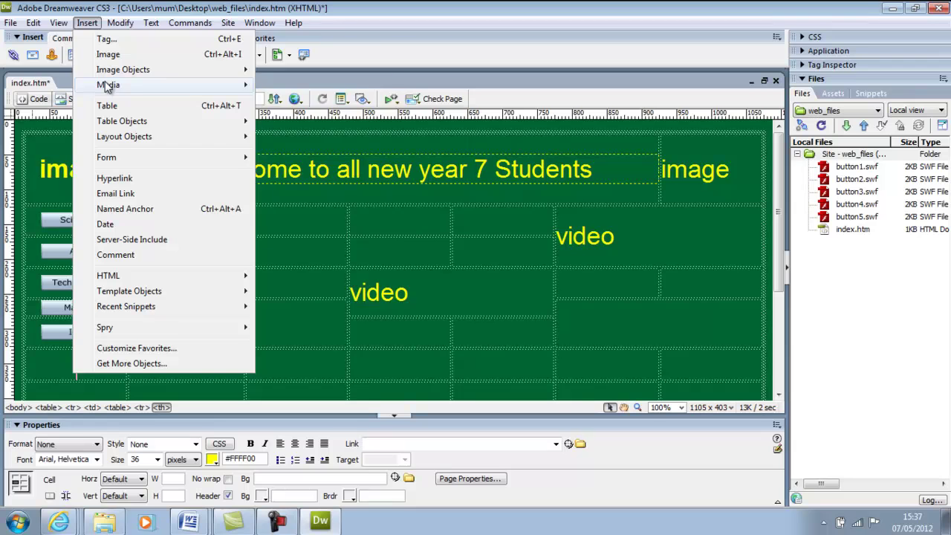
mouse_move(107, 85)
left_click(299, 136)
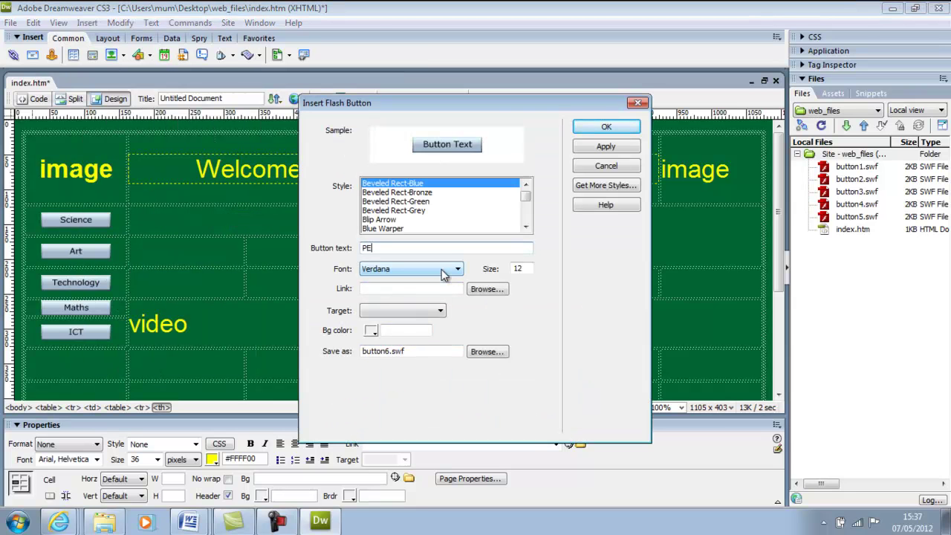
left_click(596, 125)
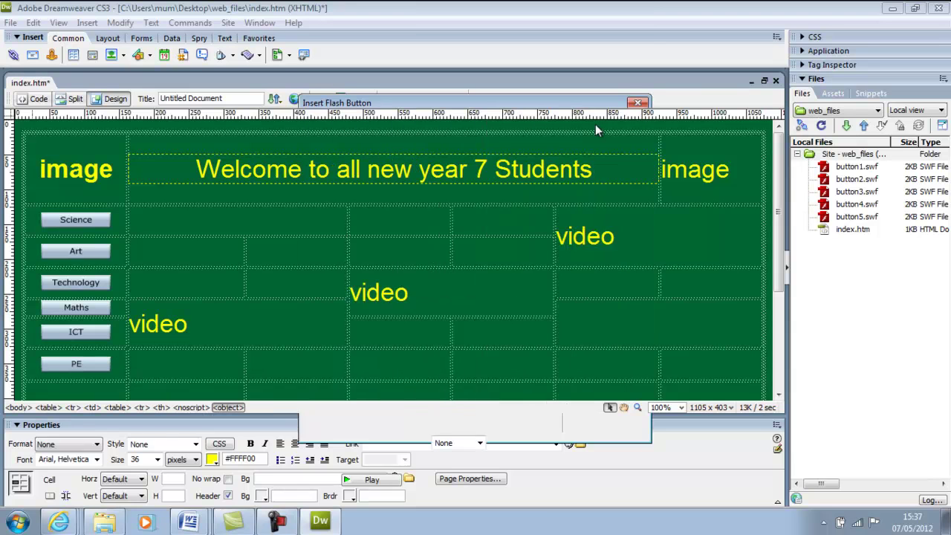
left_click(570, 228)
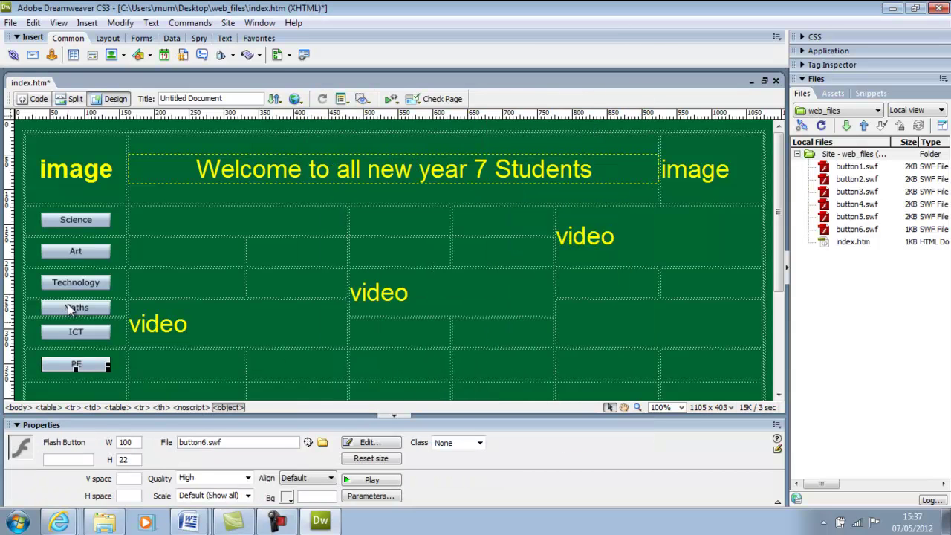